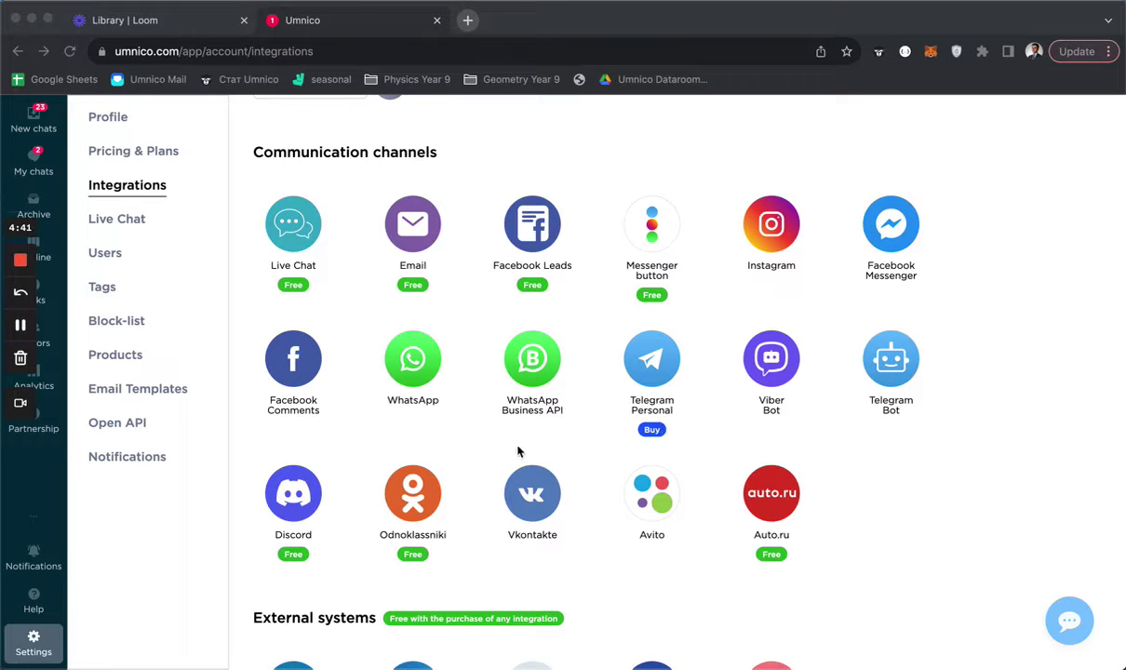
View WhatsApp Web's QR-code connection, then close it to return to the integrations catalogue
left_click(419, 368)
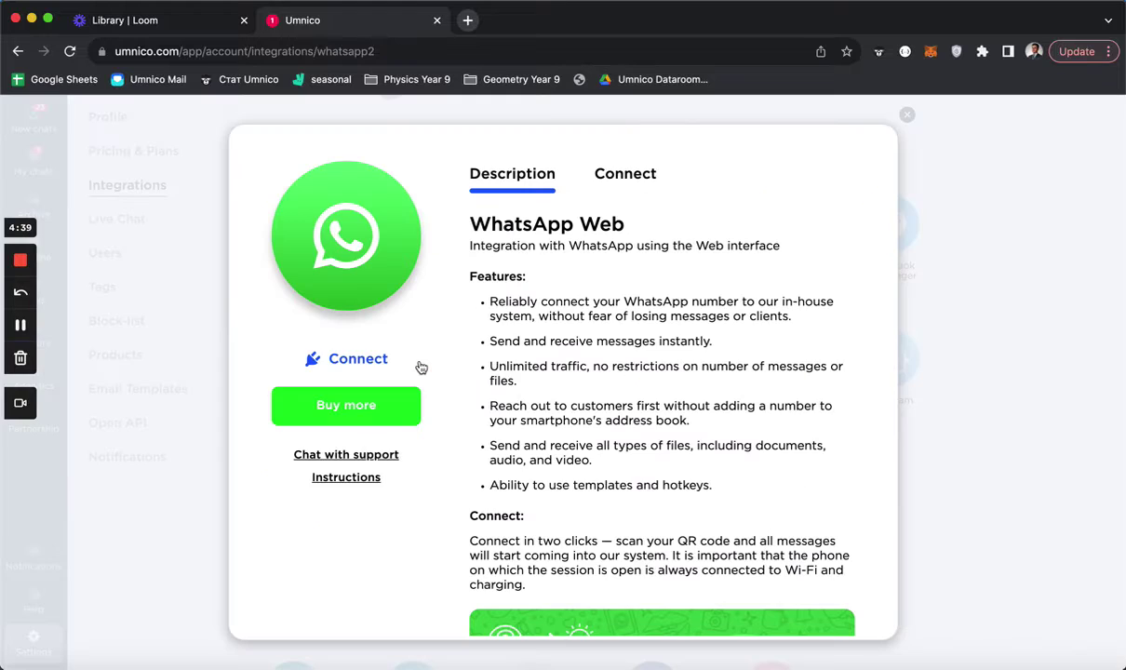
left_click(369, 361)
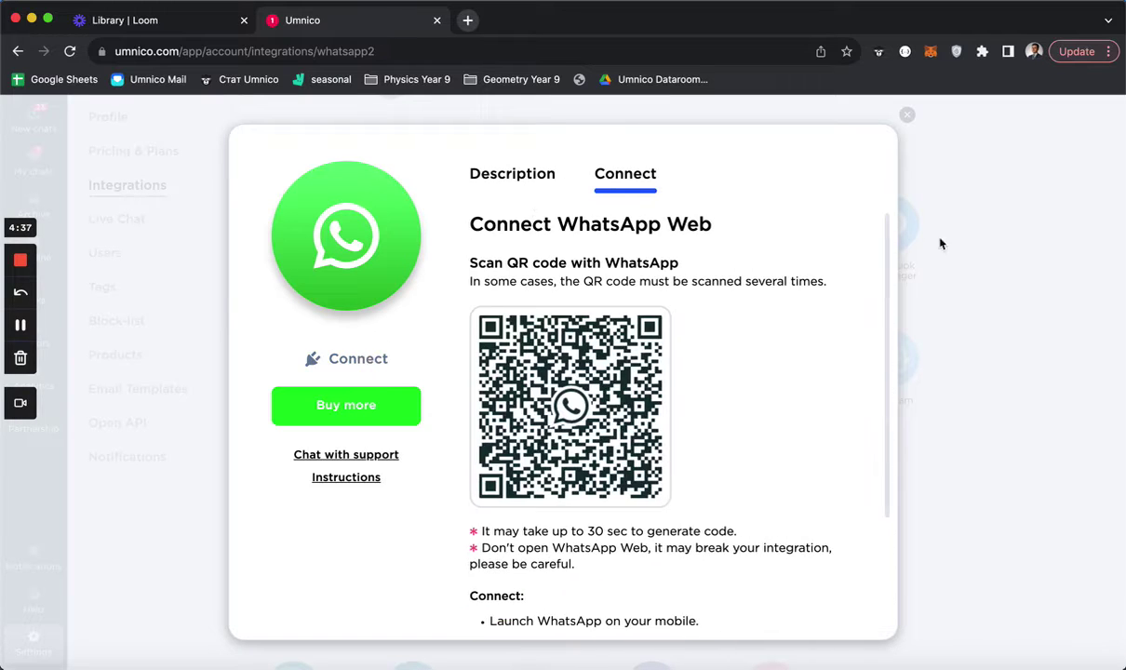
left_click(907, 115)
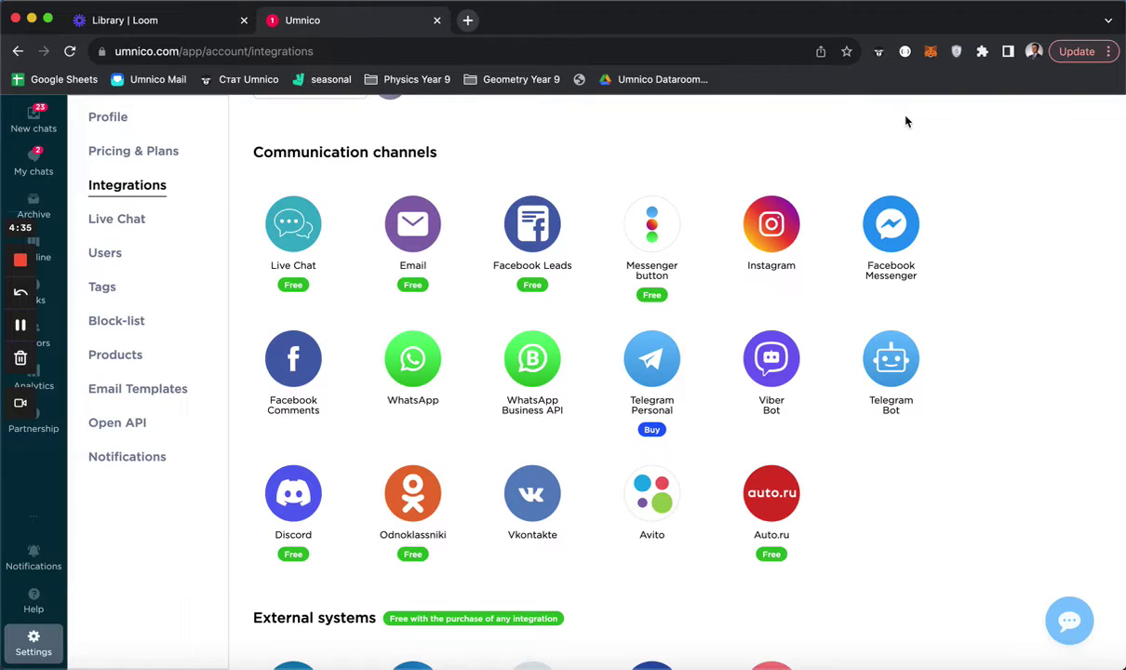
In Live Chat settings, expand and collapse the Settings card, then open the preview's chat window
left_click(130, 230)
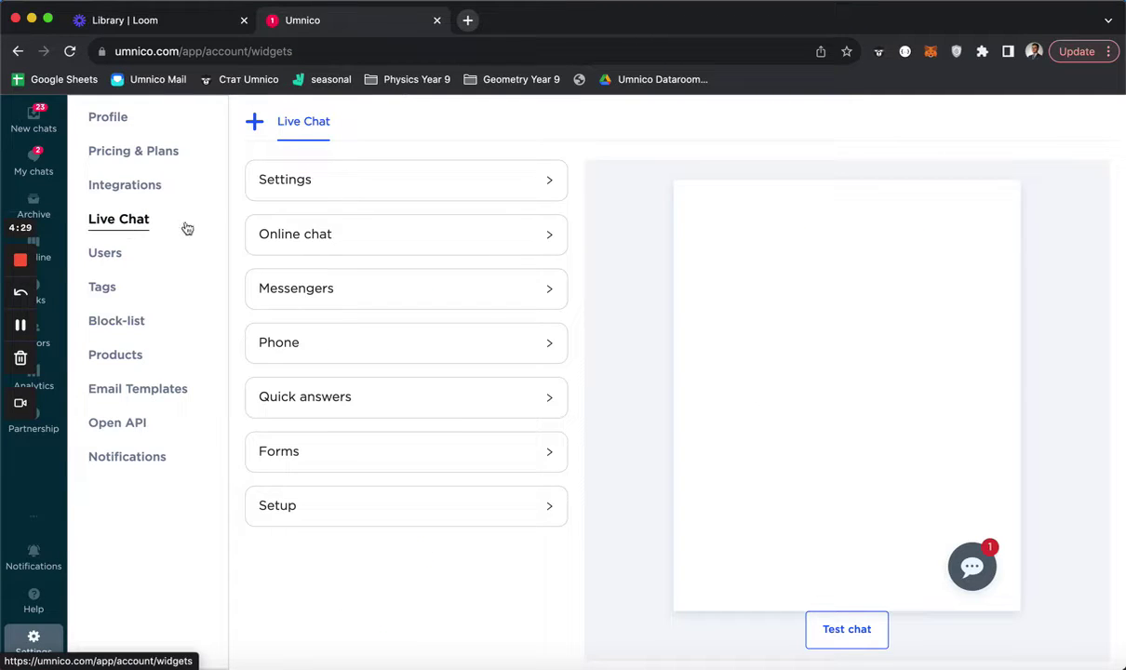
left_click(479, 185)
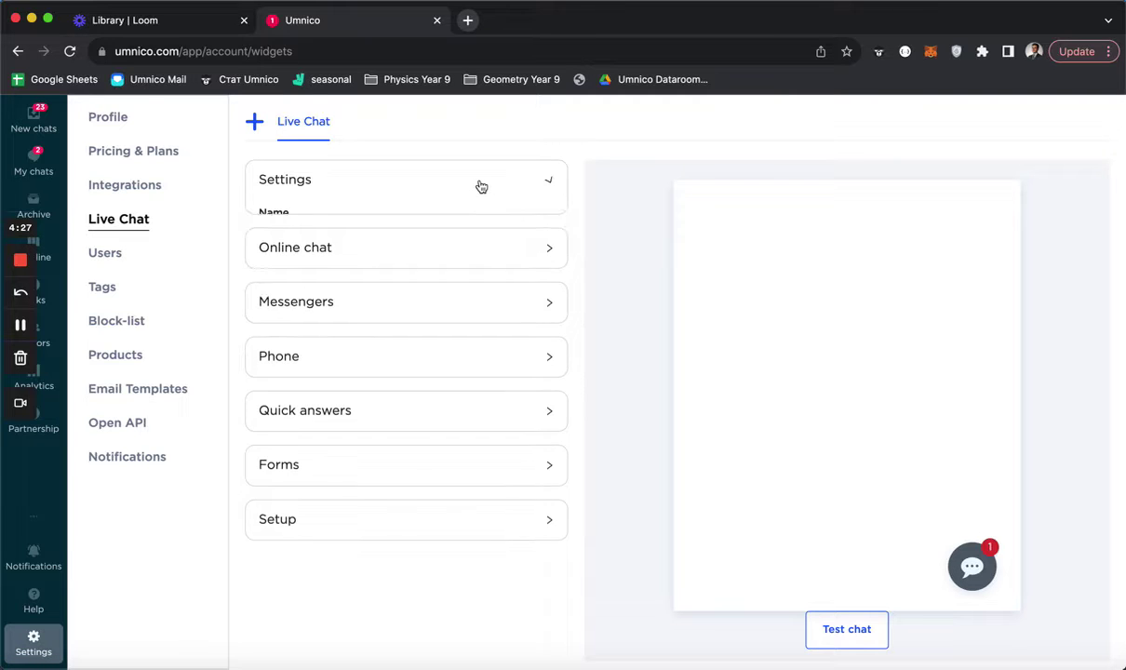
left_click(481, 185)
mouse_move(972, 567)
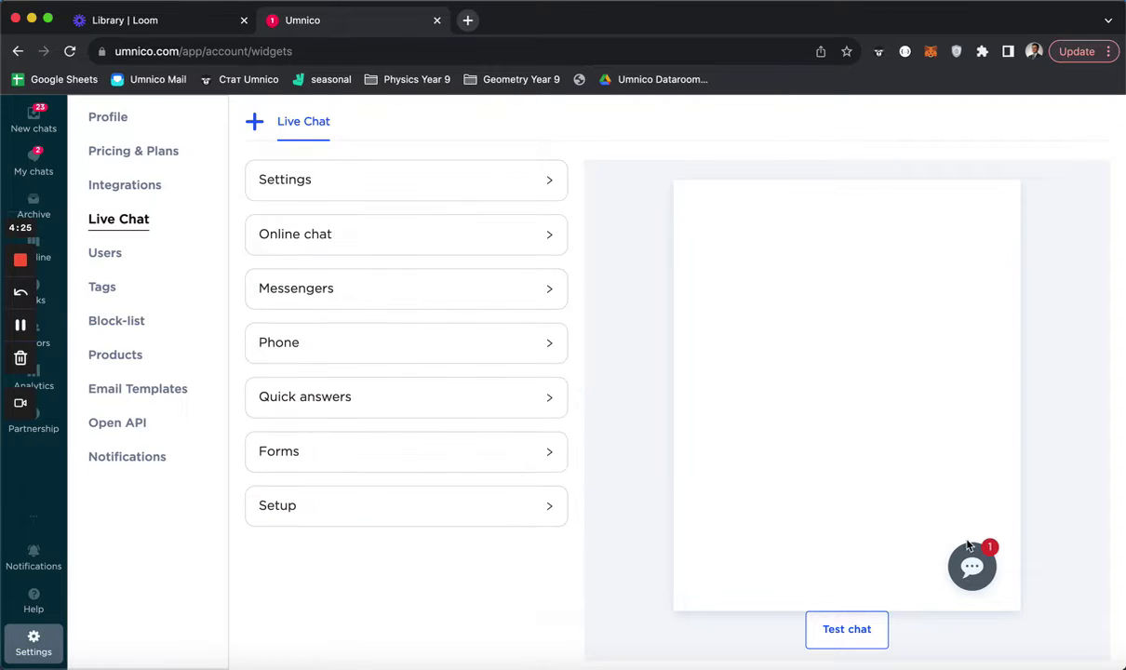
left_click(977, 561)
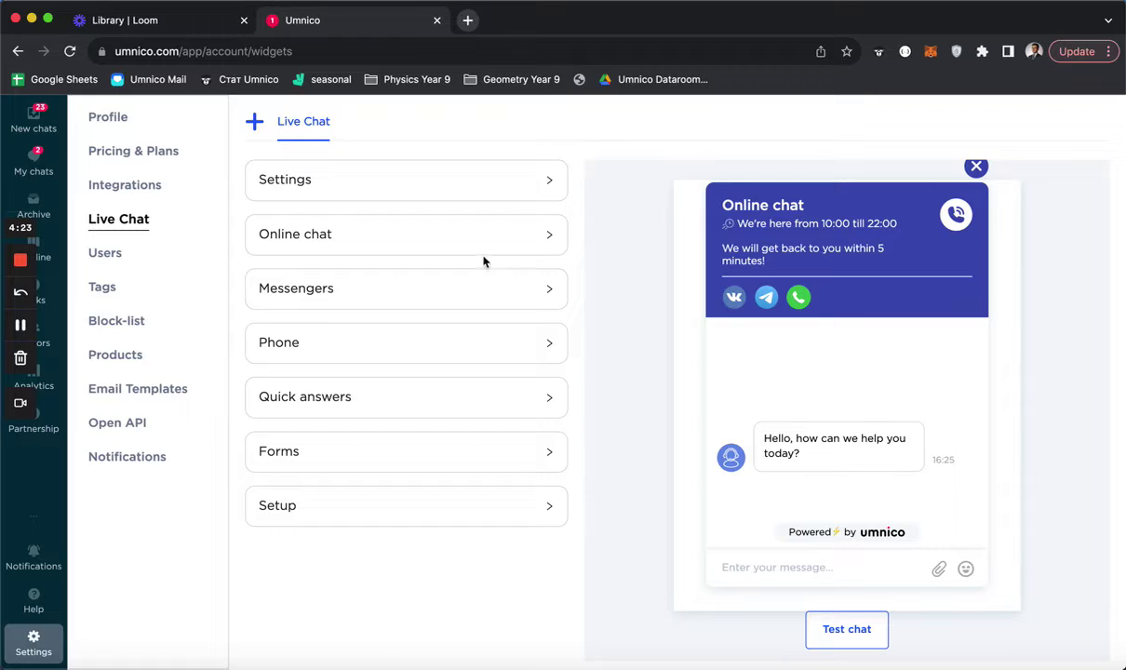
left_click(110, 254)
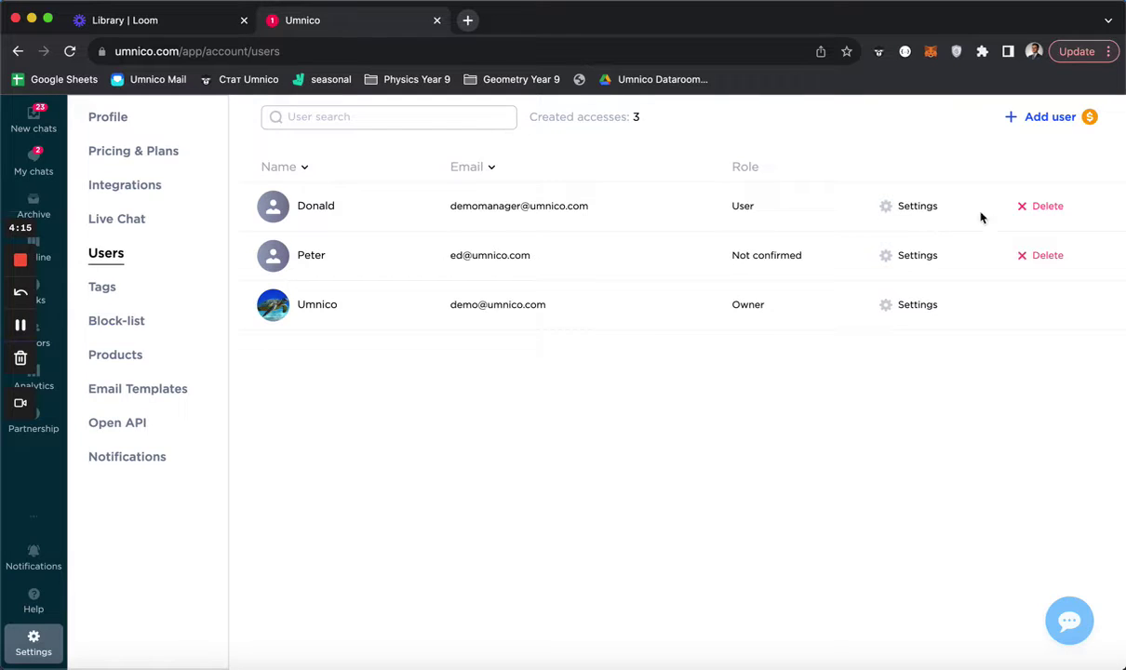
Review the first user's role, section and account permissions, then close without saving
left_click(913, 206)
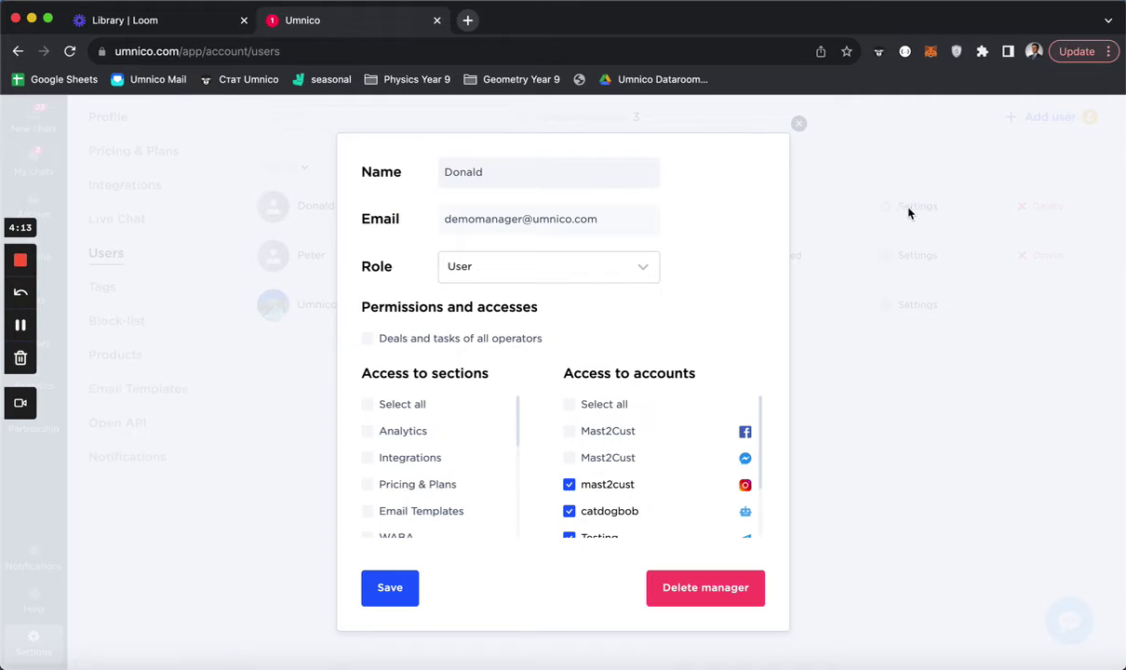
left_click(799, 124)
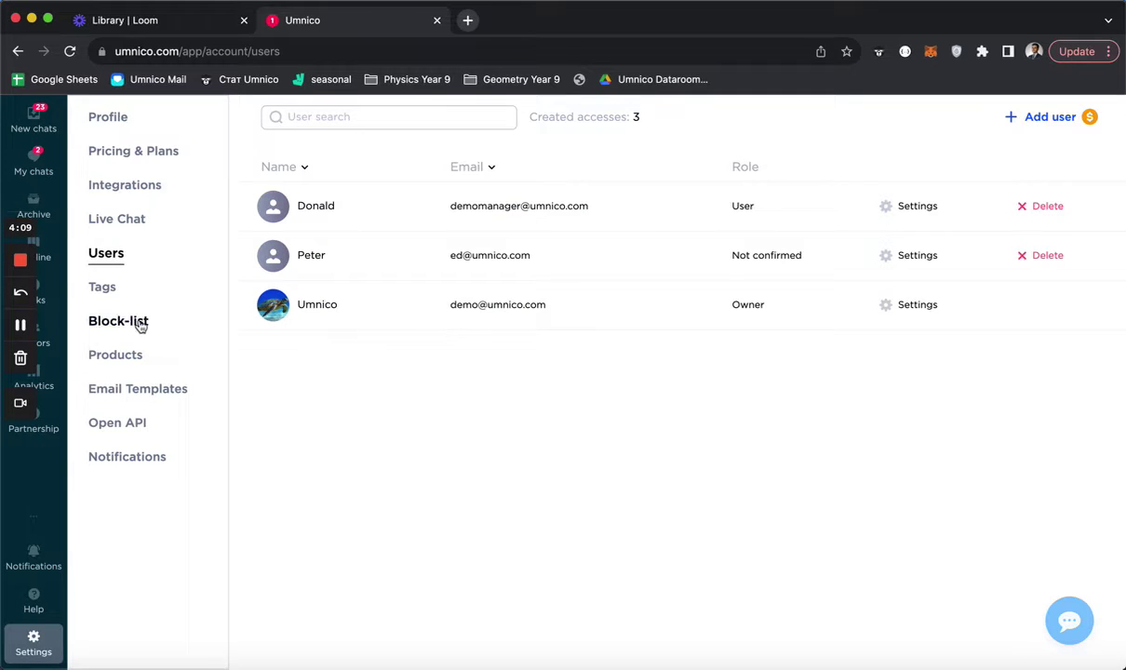
On the Tags settings page, select the 'cancel' tag under Remove tags
left_click(113, 296)
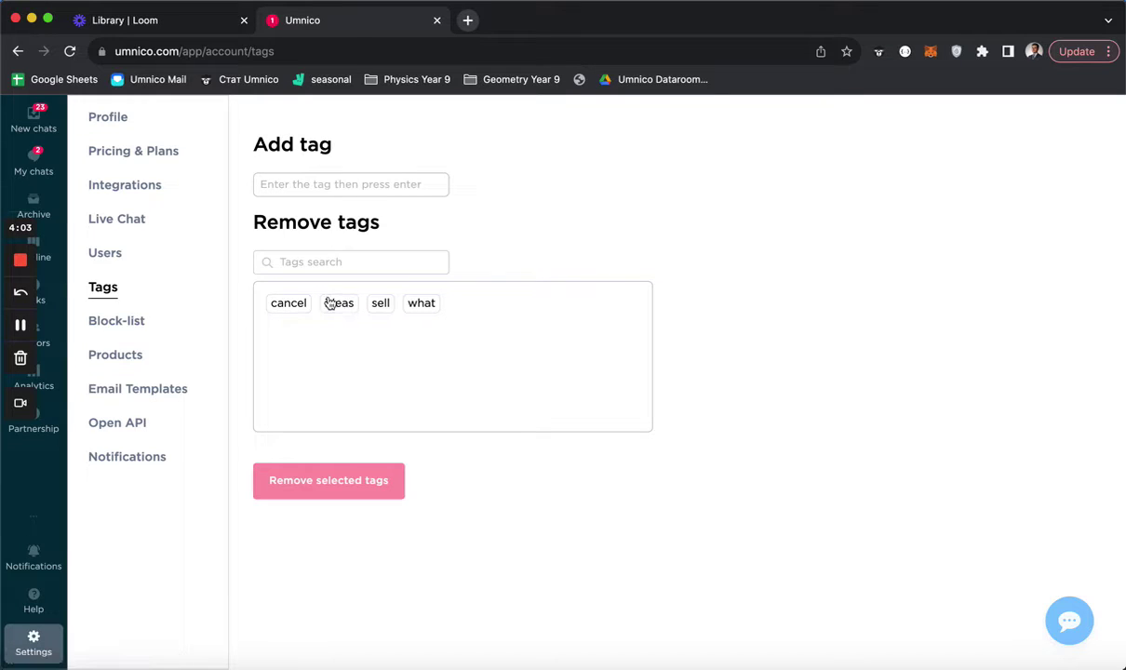
left_click(290, 305)
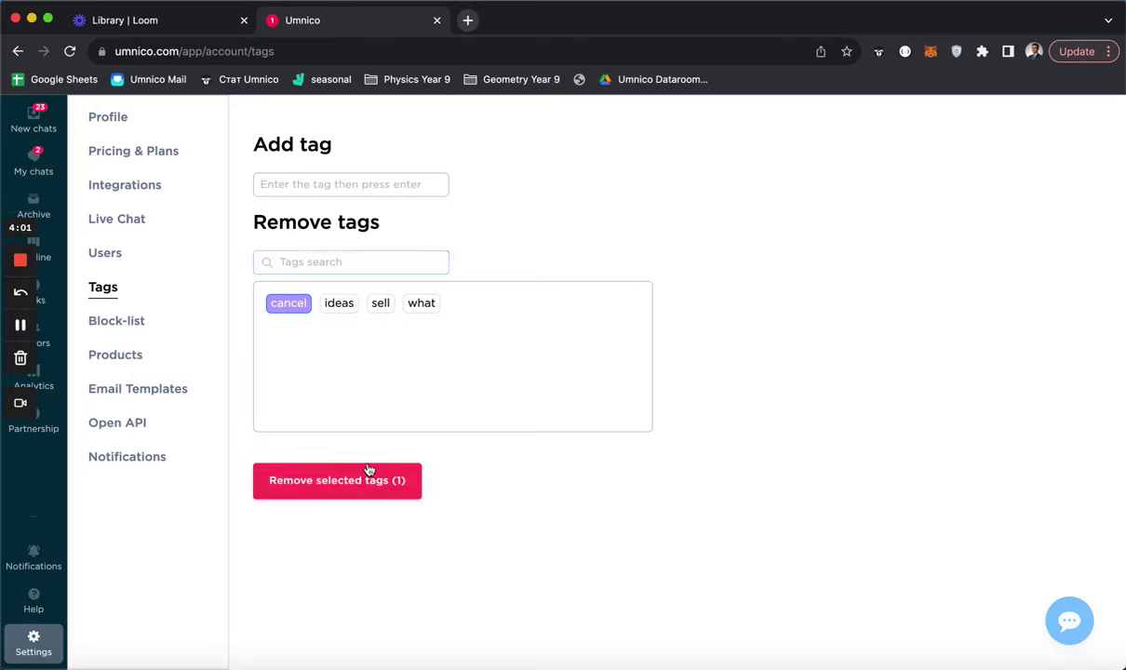
View the empty Products catalogue and close the Add a product form unused
left_click(130, 360)
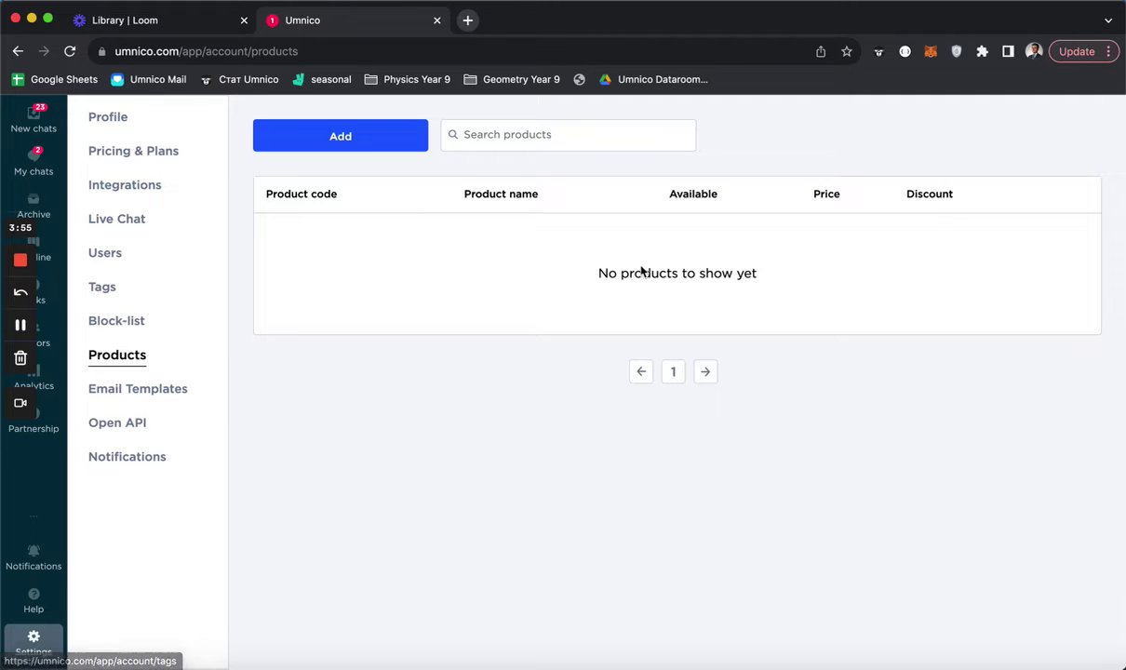
left_click(352, 140)
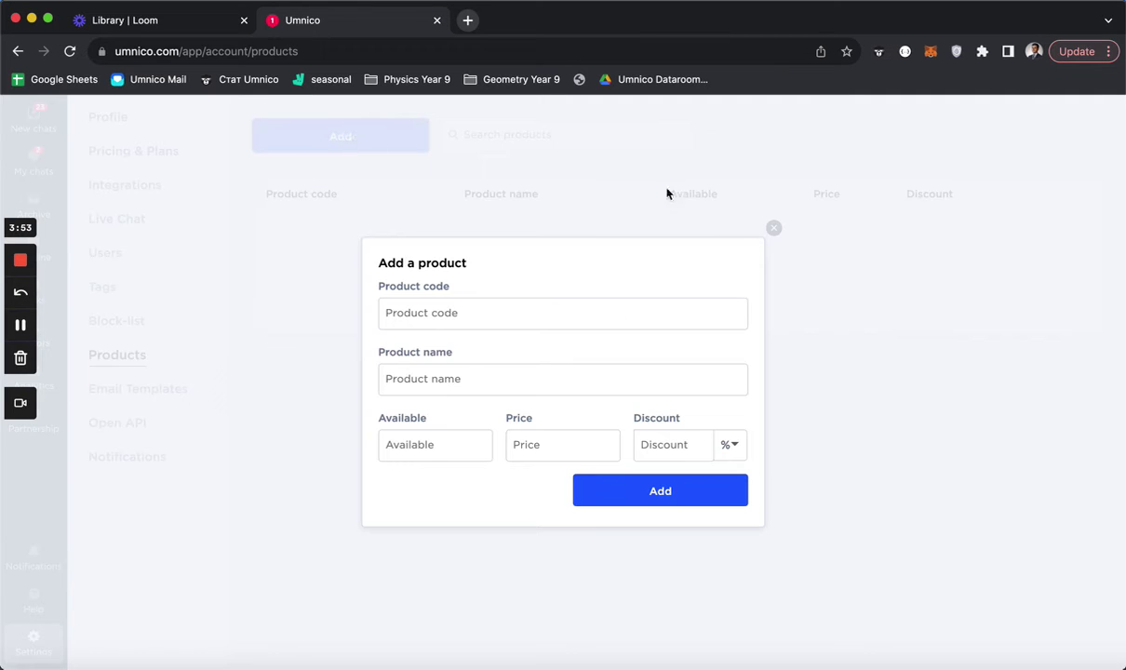
left_click(775, 229)
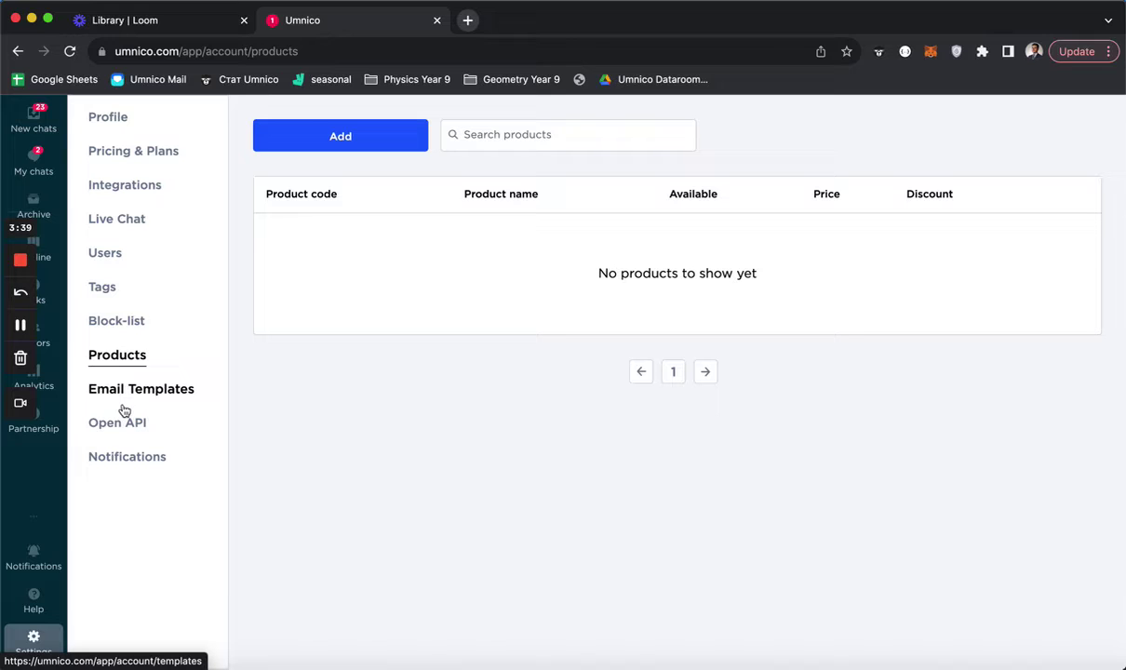
In New chats, check the first chat's pipeline stage options and open its conversation
left_click(39, 124)
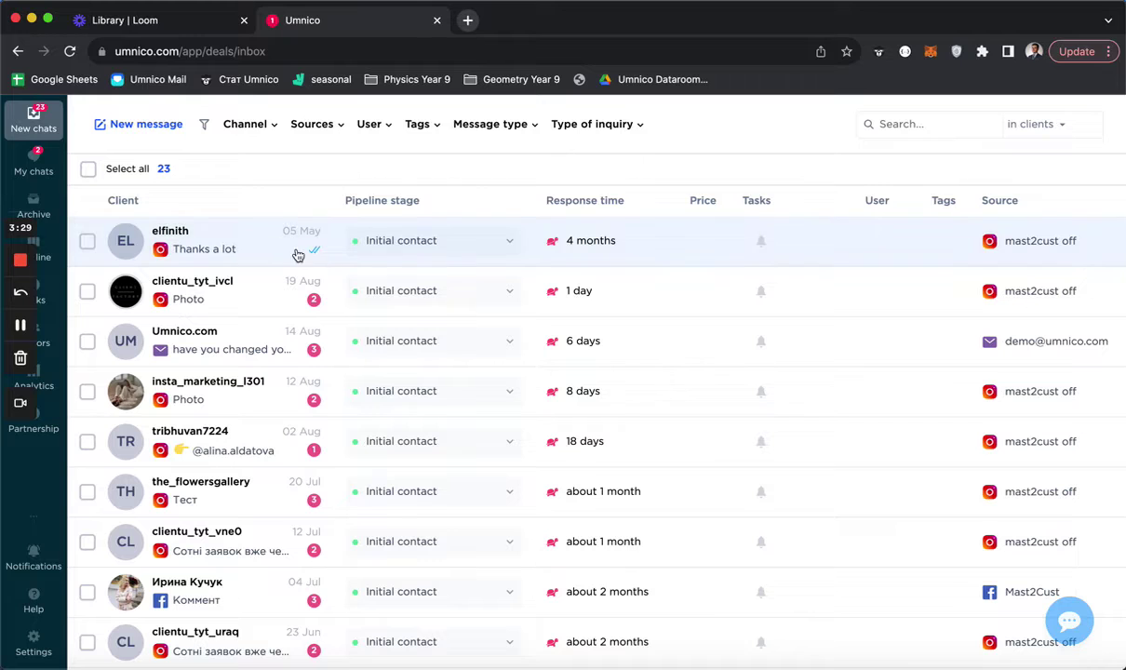
left_click(395, 248)
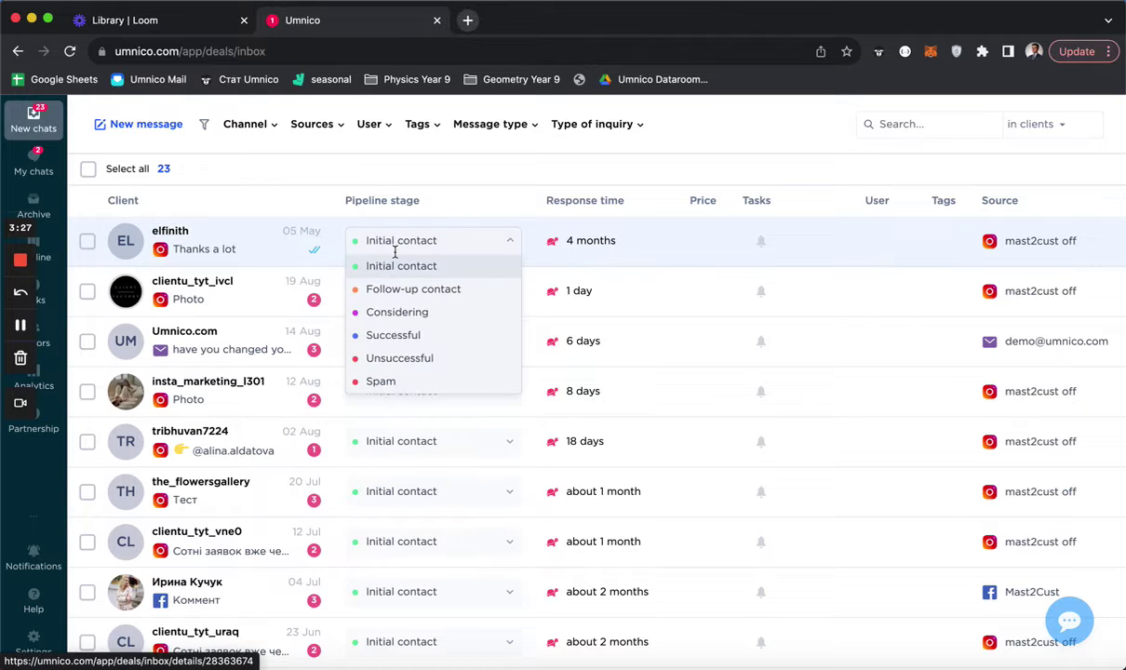
left_click(268, 248)
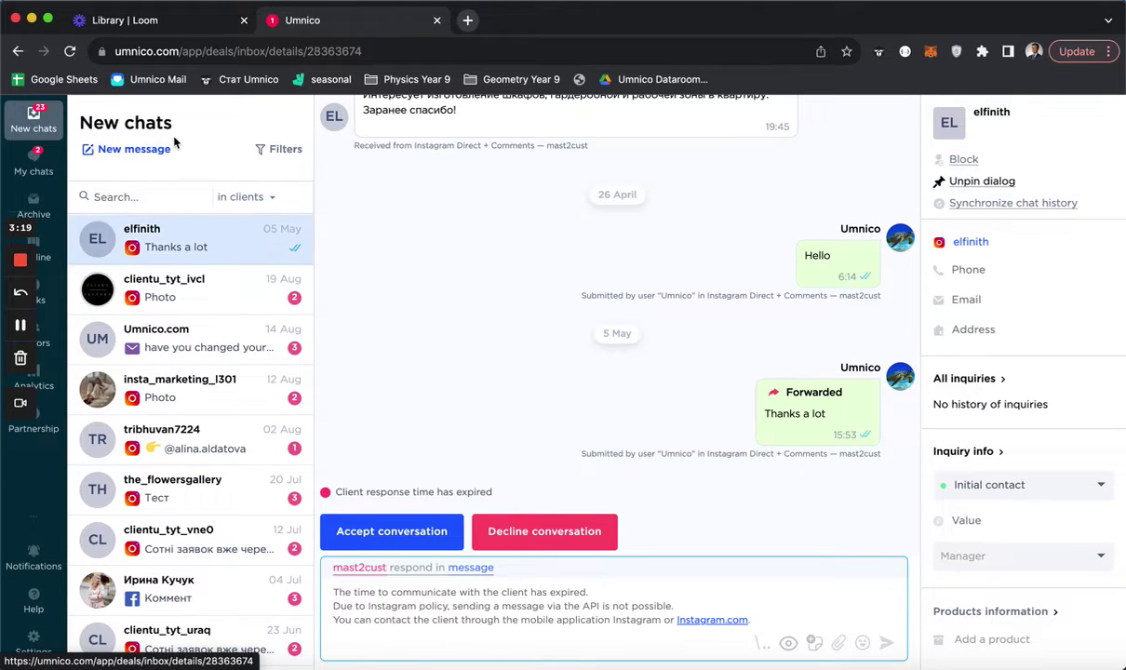
left_click(150, 154)
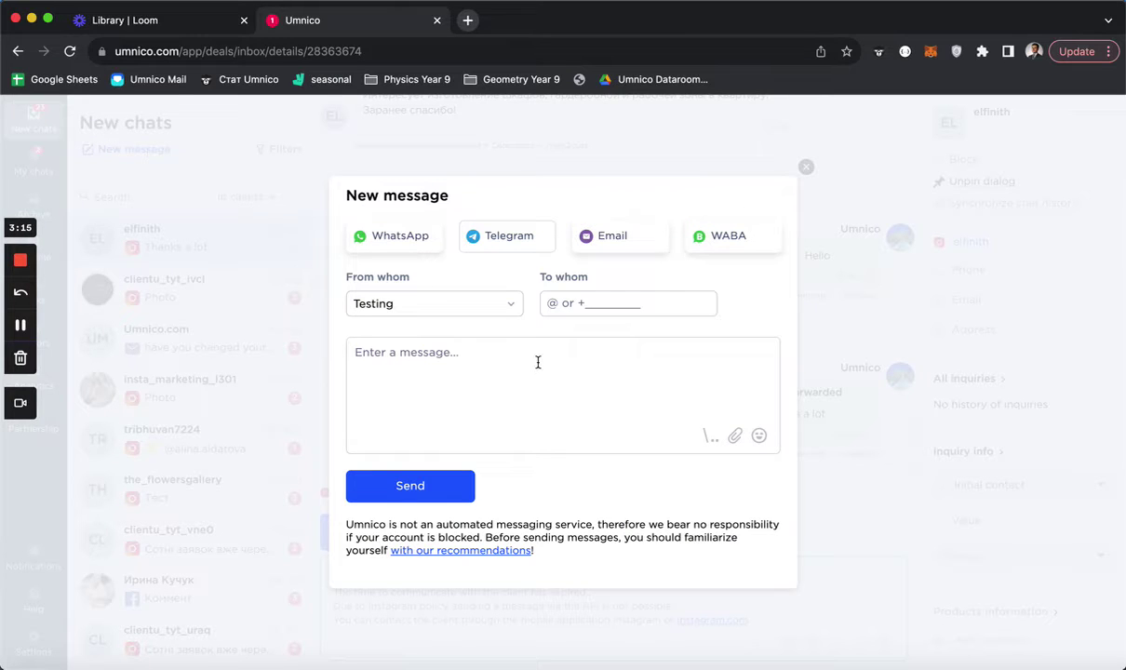
left_click(376, 239)
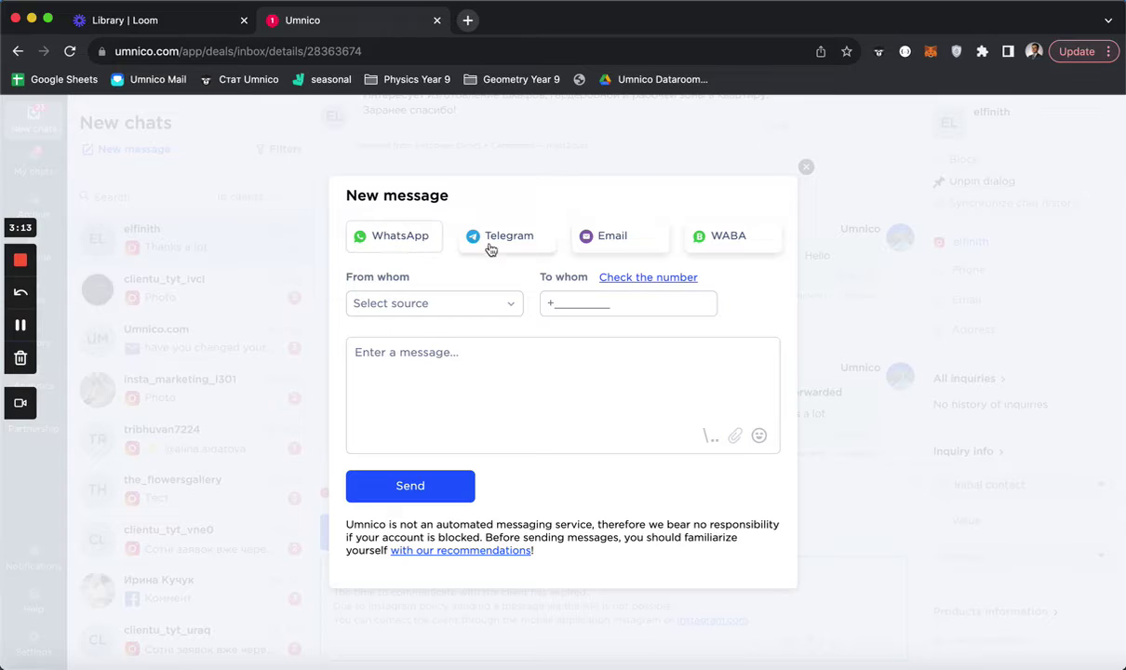
left_click(500, 244)
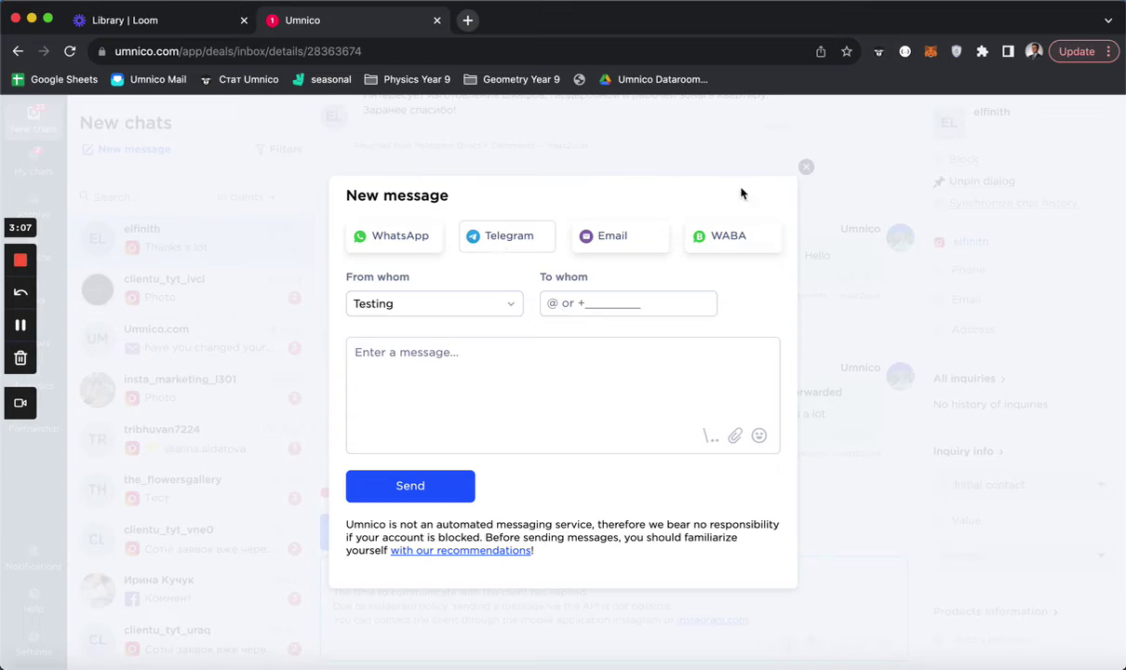
left_click(806, 167)
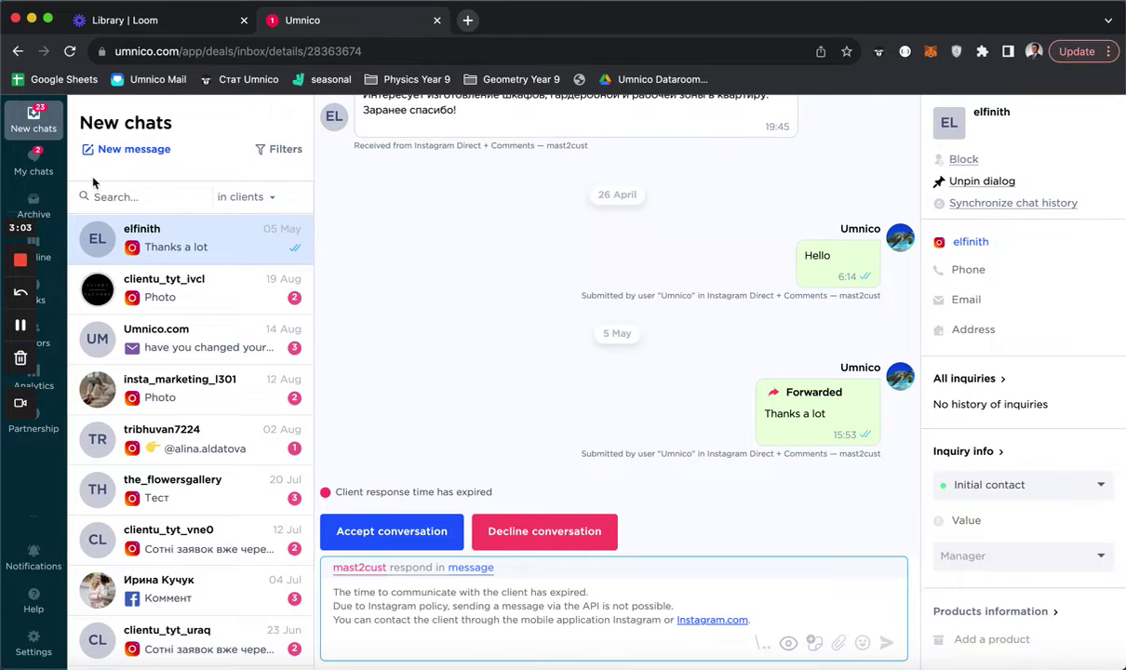
left_click(38, 172)
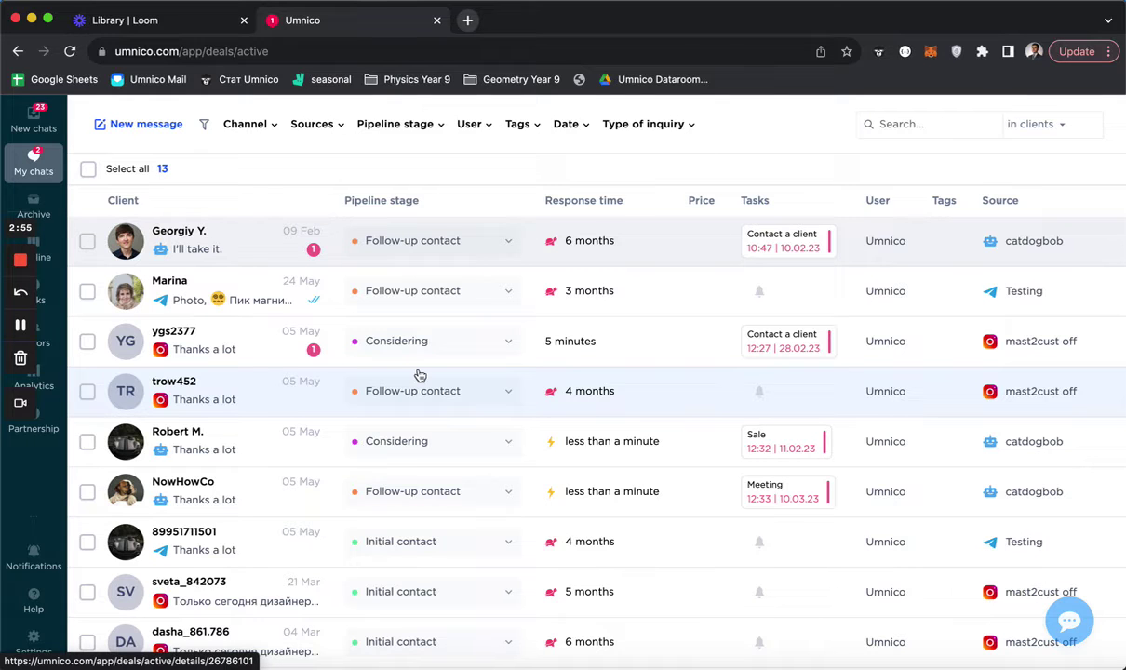
scroll(420, 375, "down", 1)
scroll(420, 375, "up", 1)
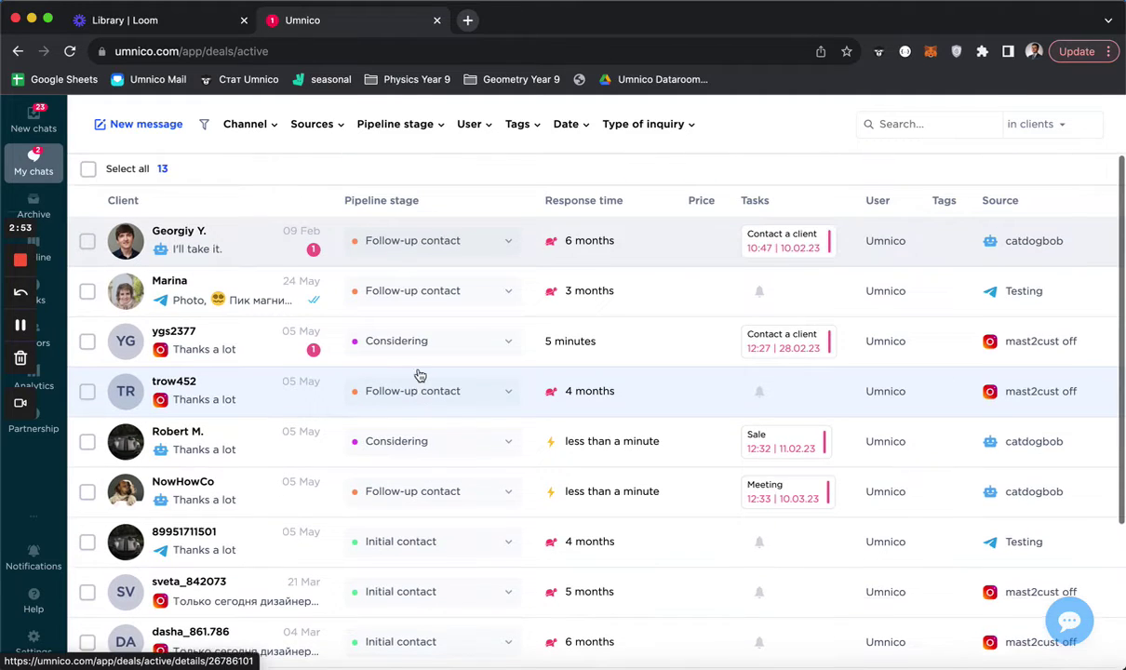
left_click(273, 259)
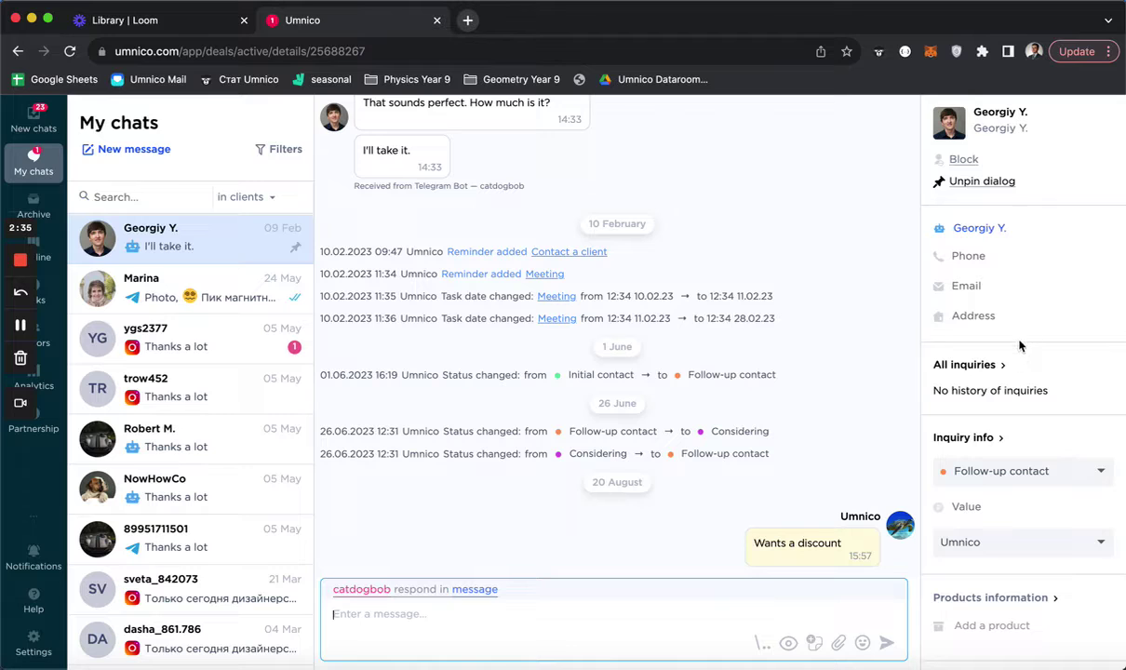
scroll(1023, 438, "down", 2)
left_click(1061, 375)
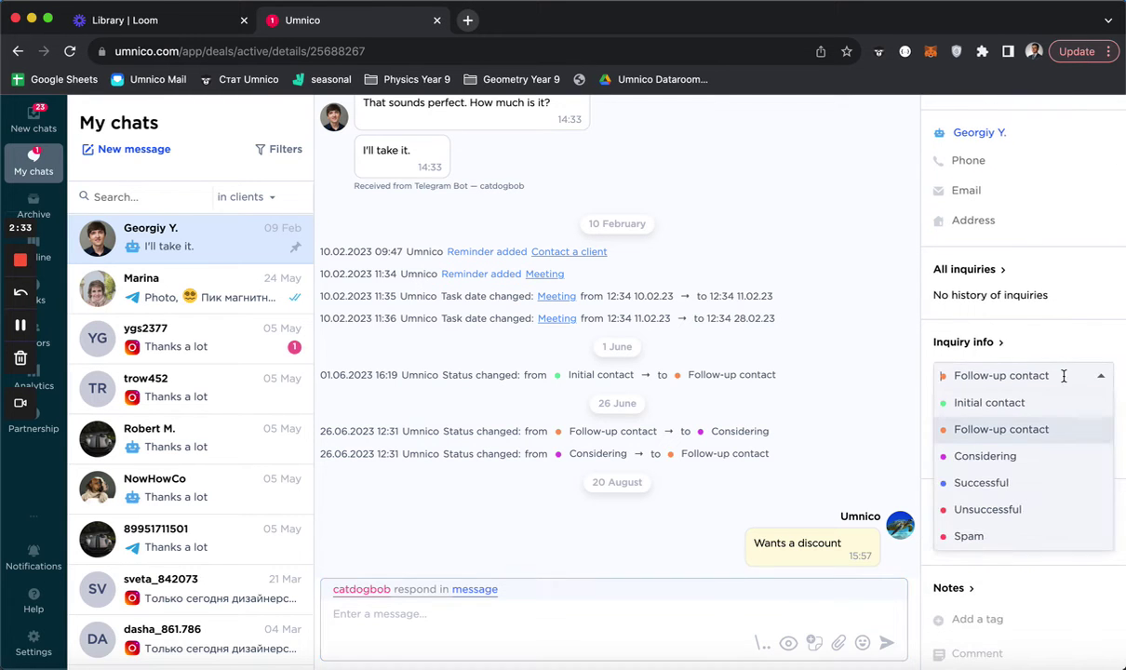
left_click(1026, 404)
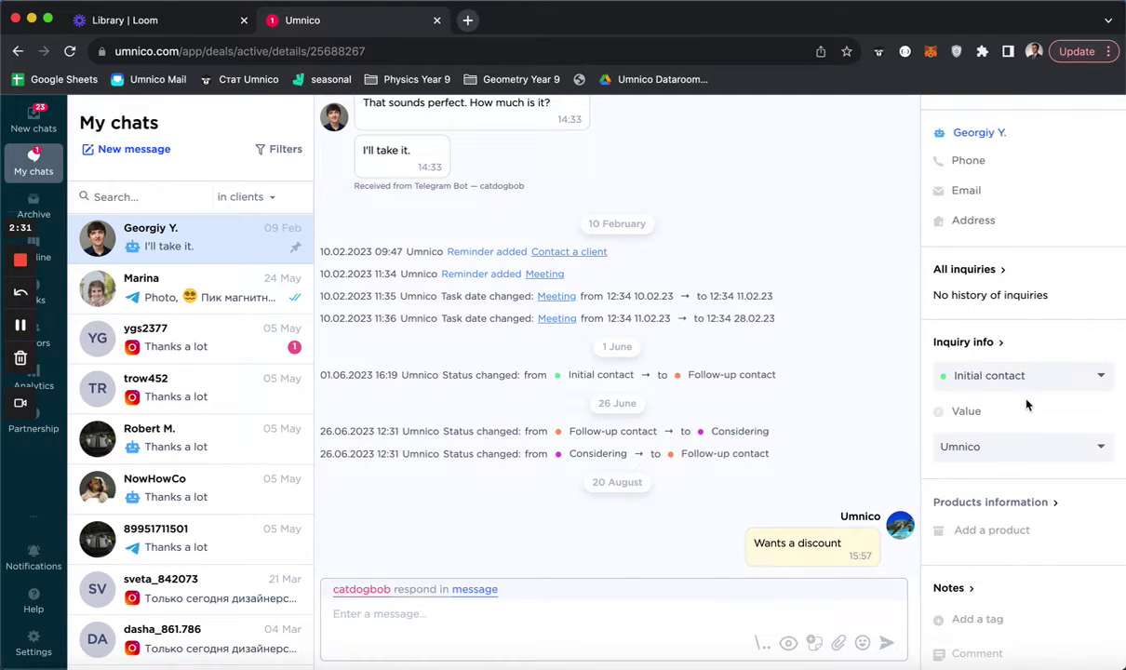
scroll(1027, 404, "down", 3)
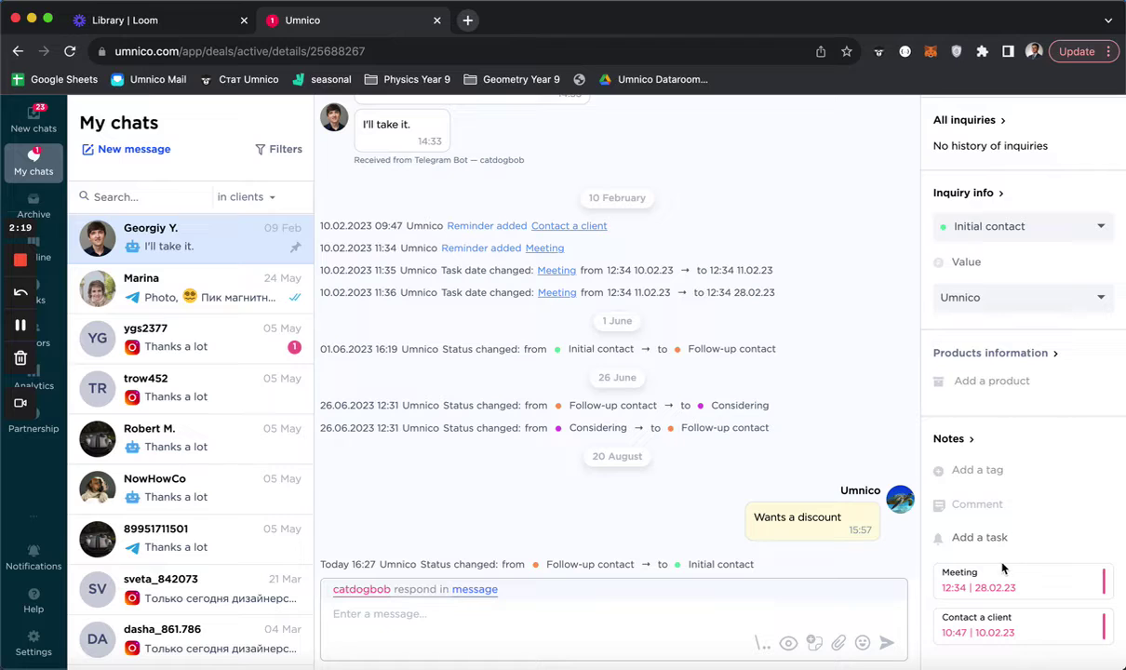
left_click(506, 609)
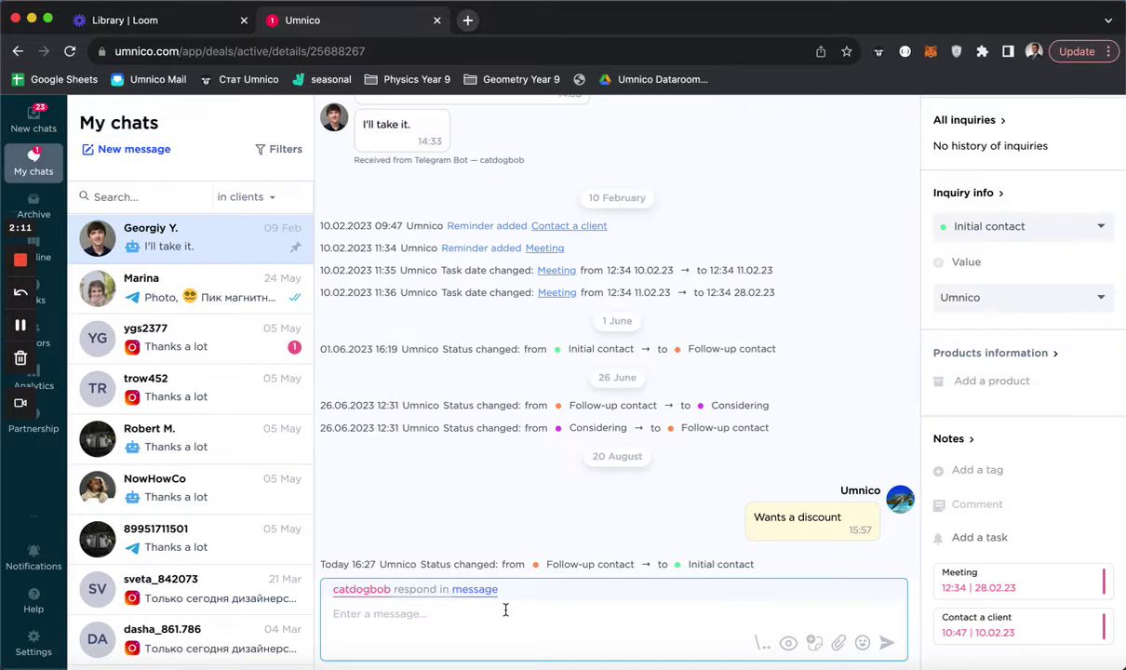
left_click(760, 644)
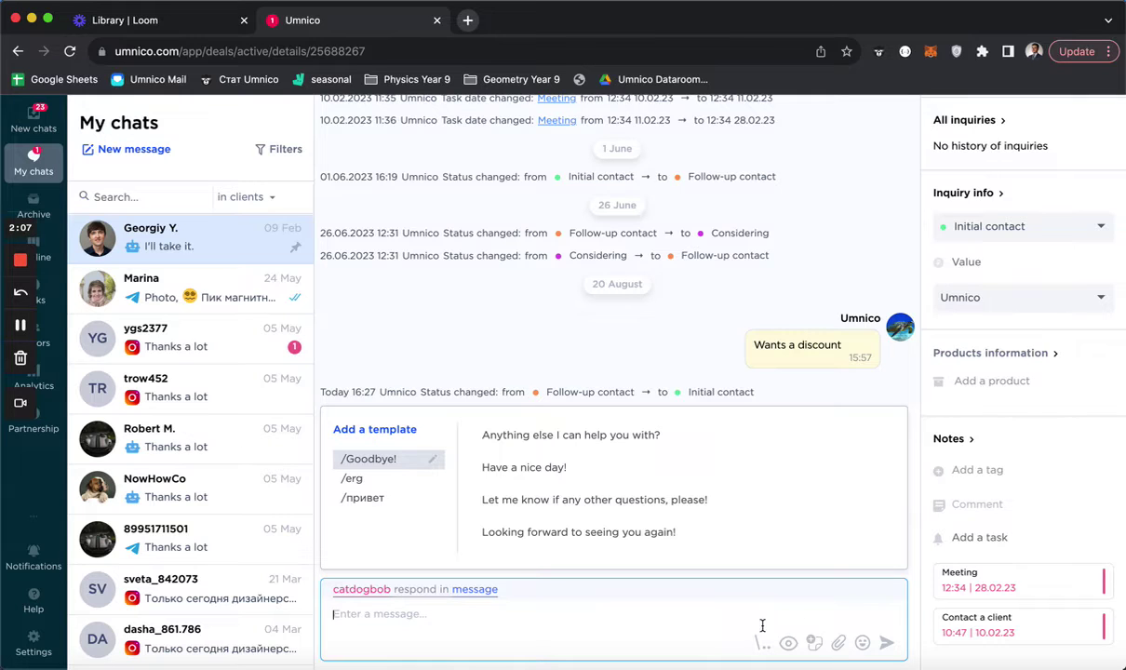
left_click(816, 643)
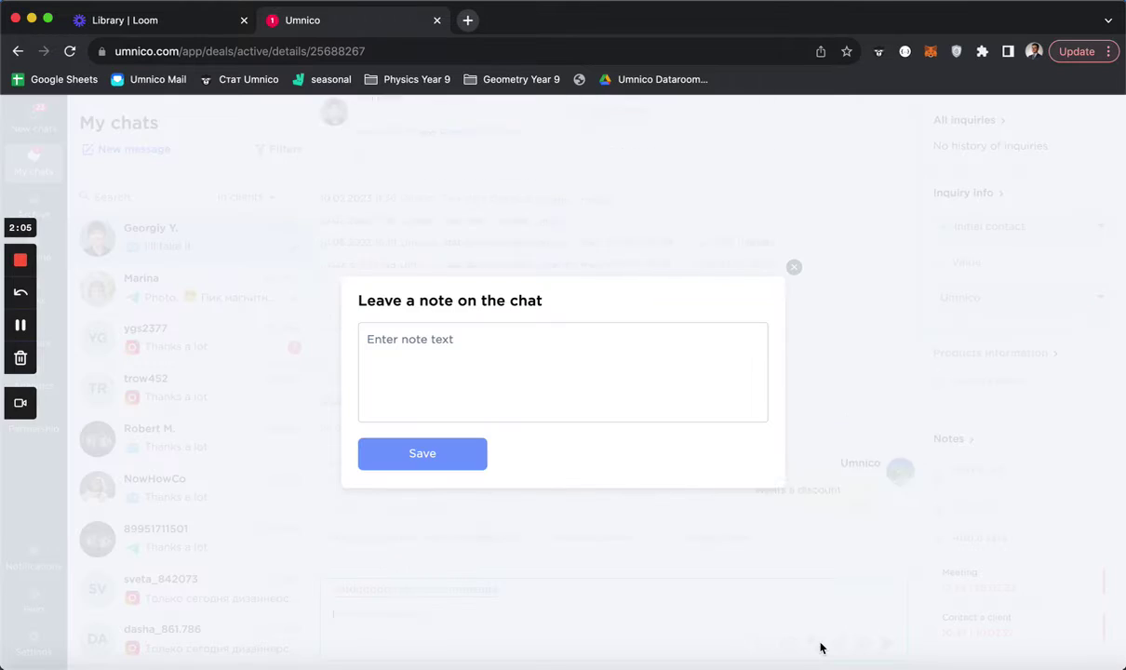
left_click(794, 270)
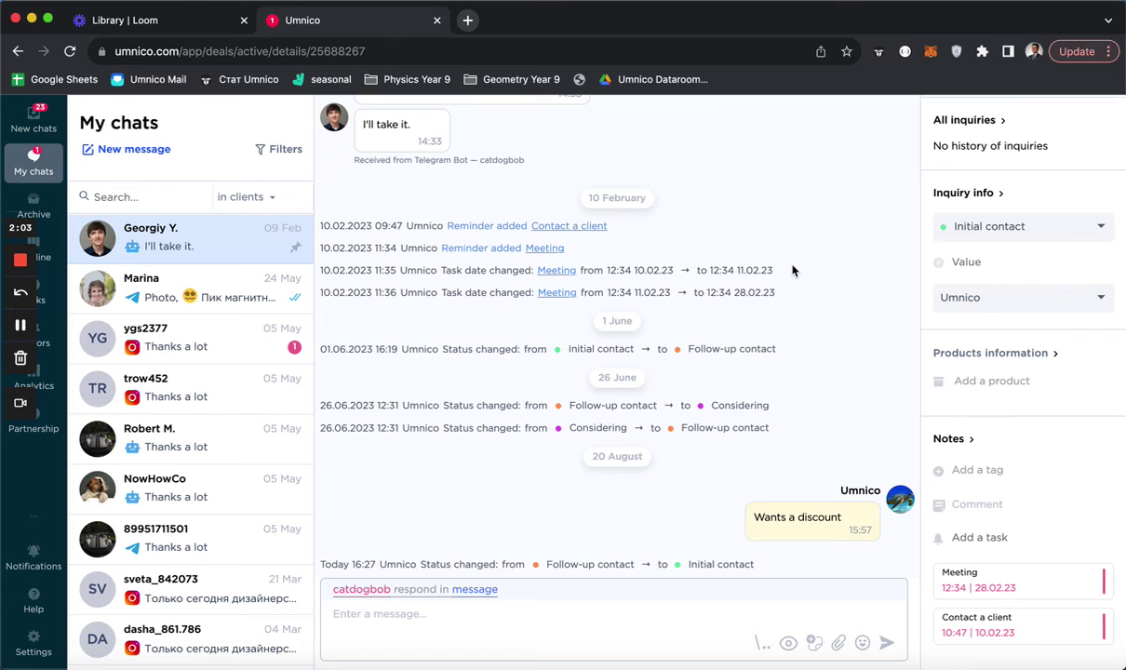
left_click(863, 643)
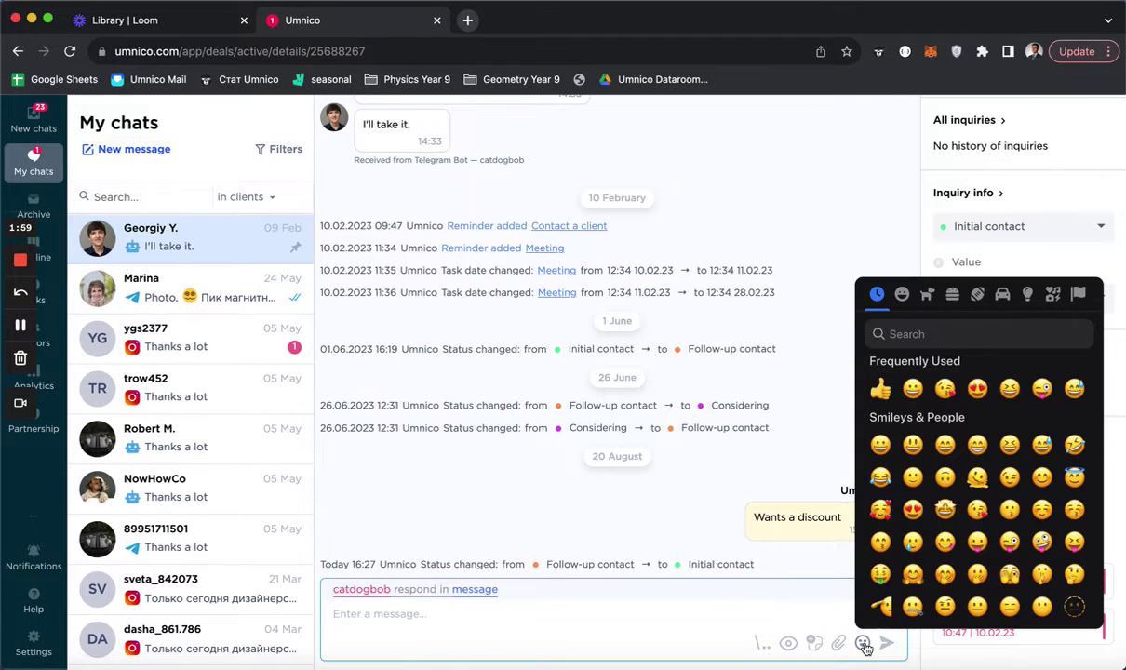
left_click(864, 644)
left_click(839, 643)
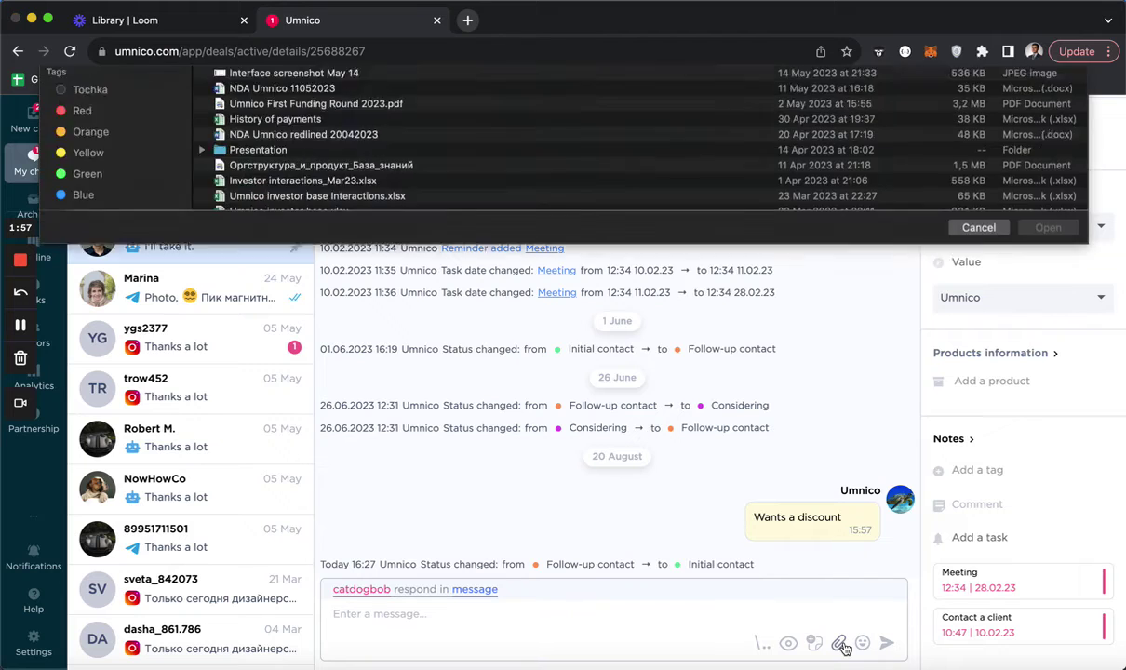
left_click(977, 590)
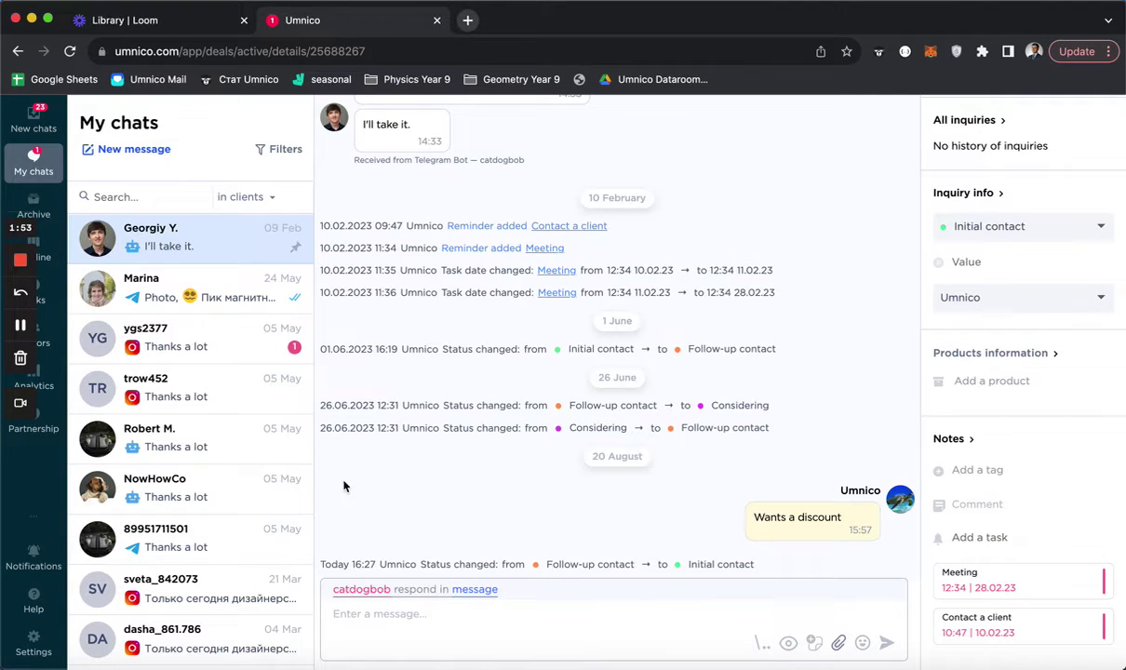
left_click(218, 355)
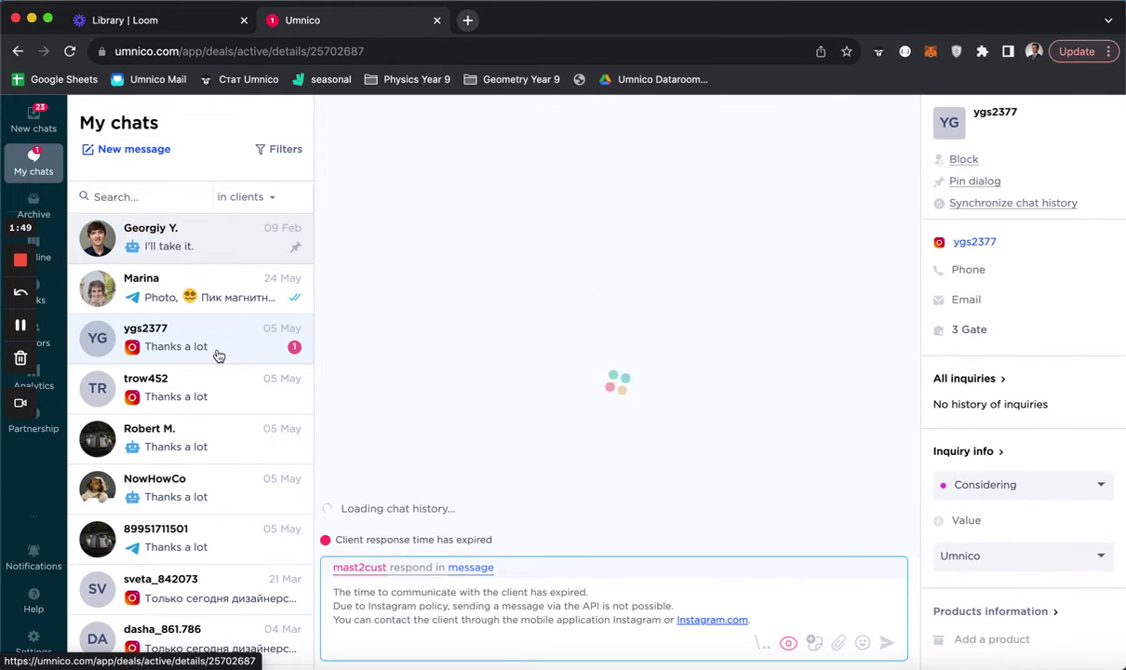
left_click(424, 571)
left_click(424, 572)
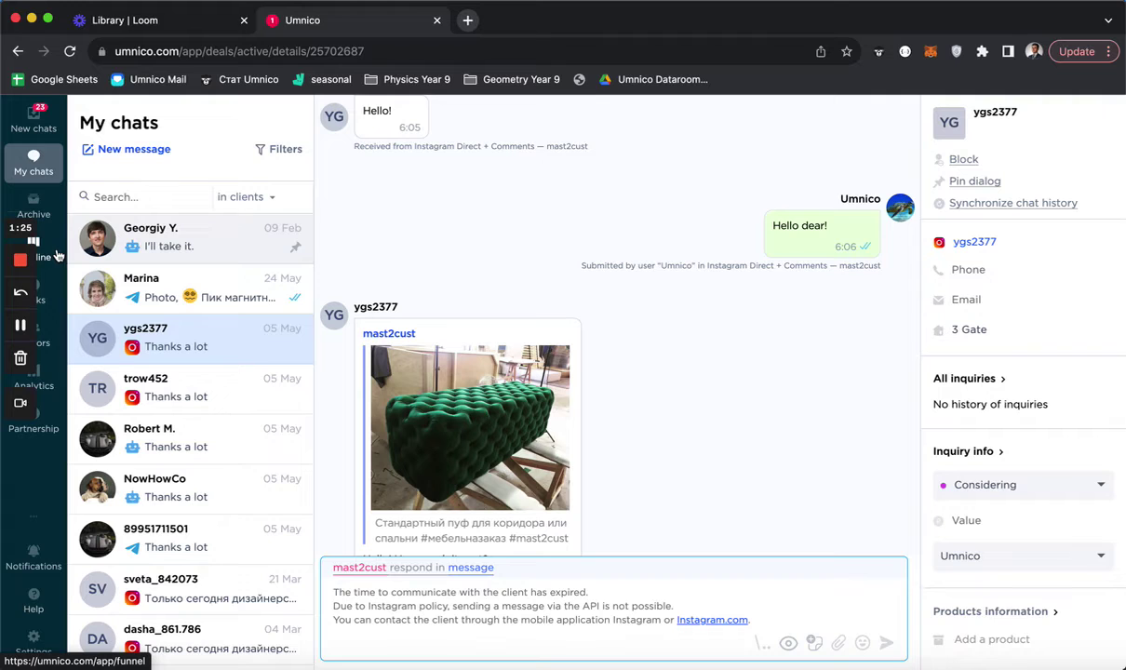
left_click(56, 254)
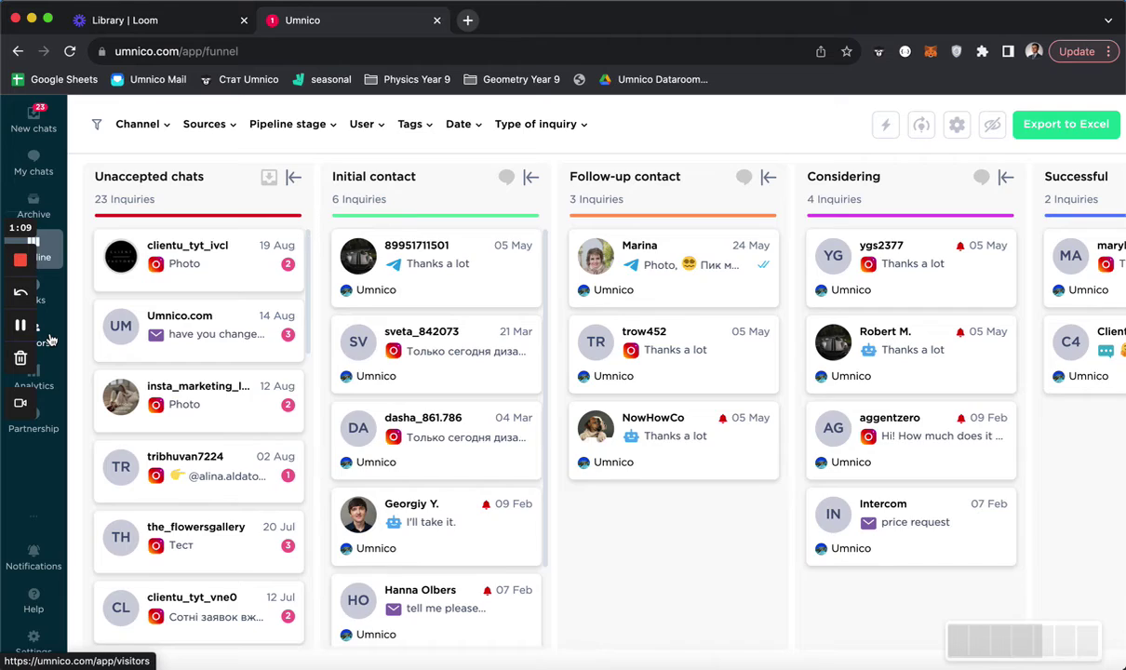
Move from the pipeline board to the empty Live Chat Visitors page
left_click(51, 341)
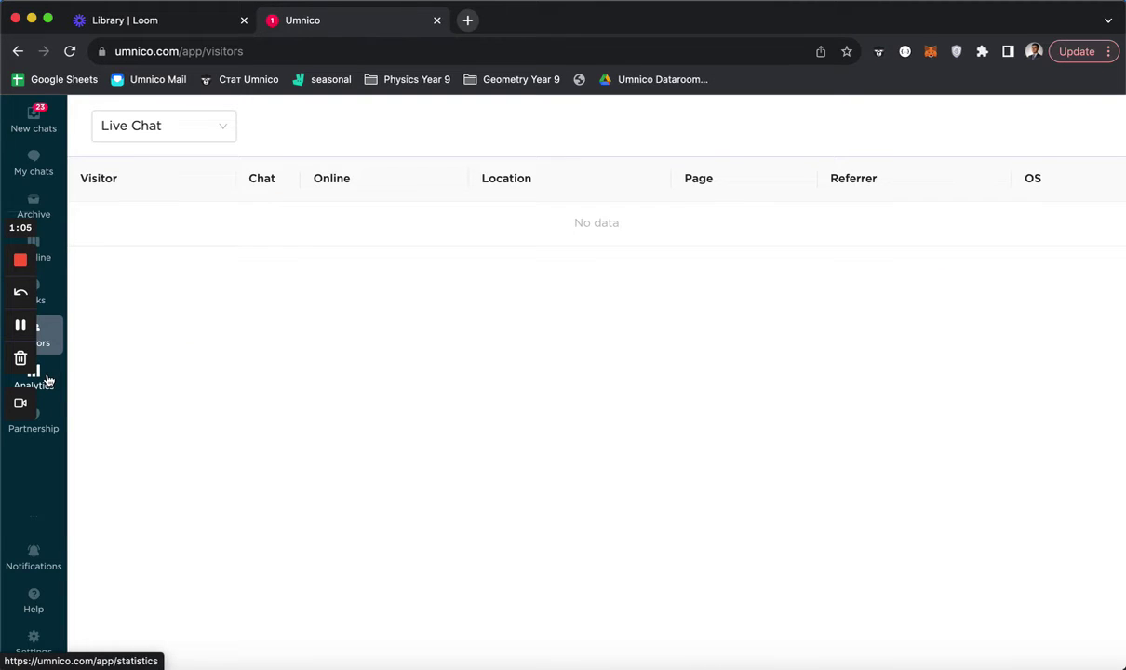
Set the Analytics period to 01.05.2023–01.06.2023, then view the Partnership referral page
left_click(49, 380)
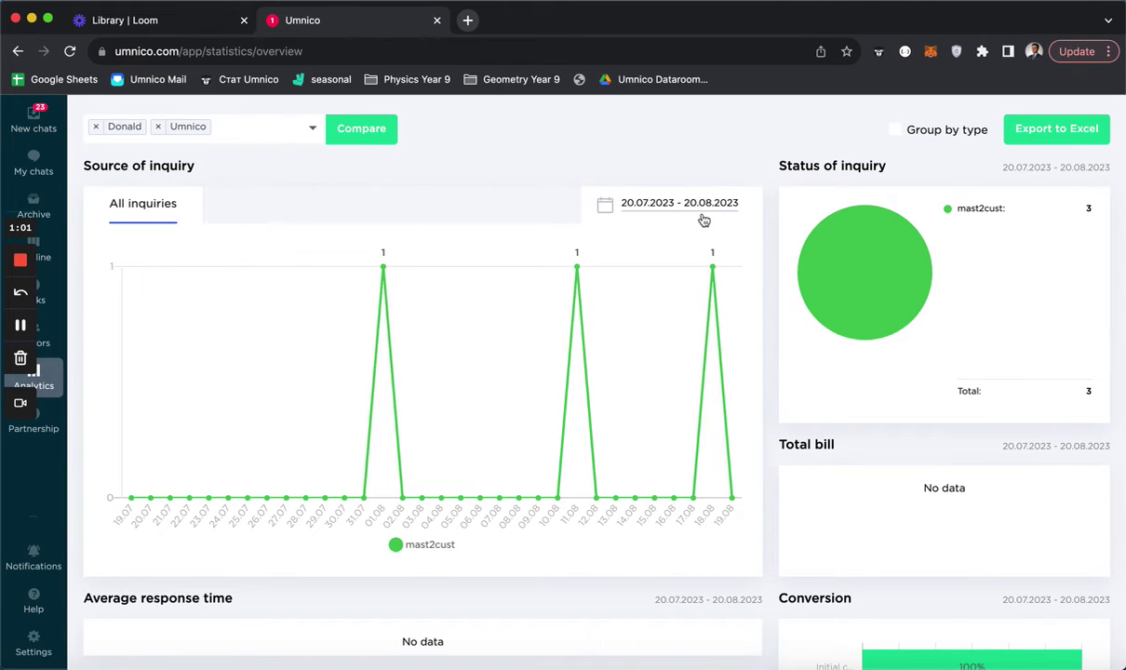
left_click(693, 207)
left_click(711, 296)
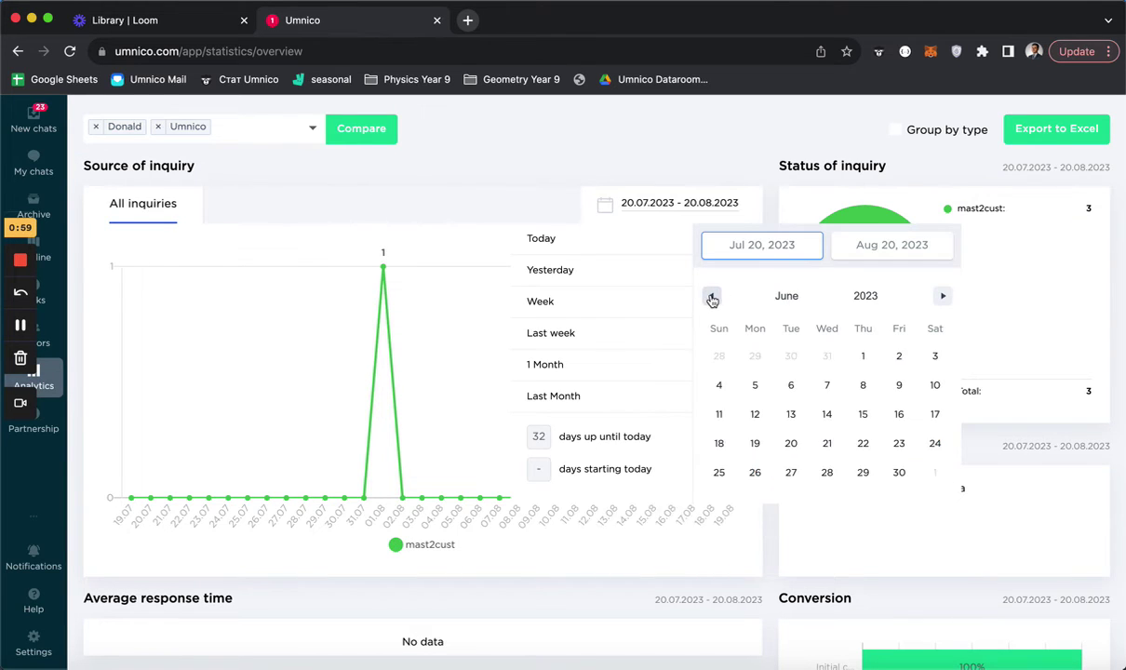
left_click(755, 355)
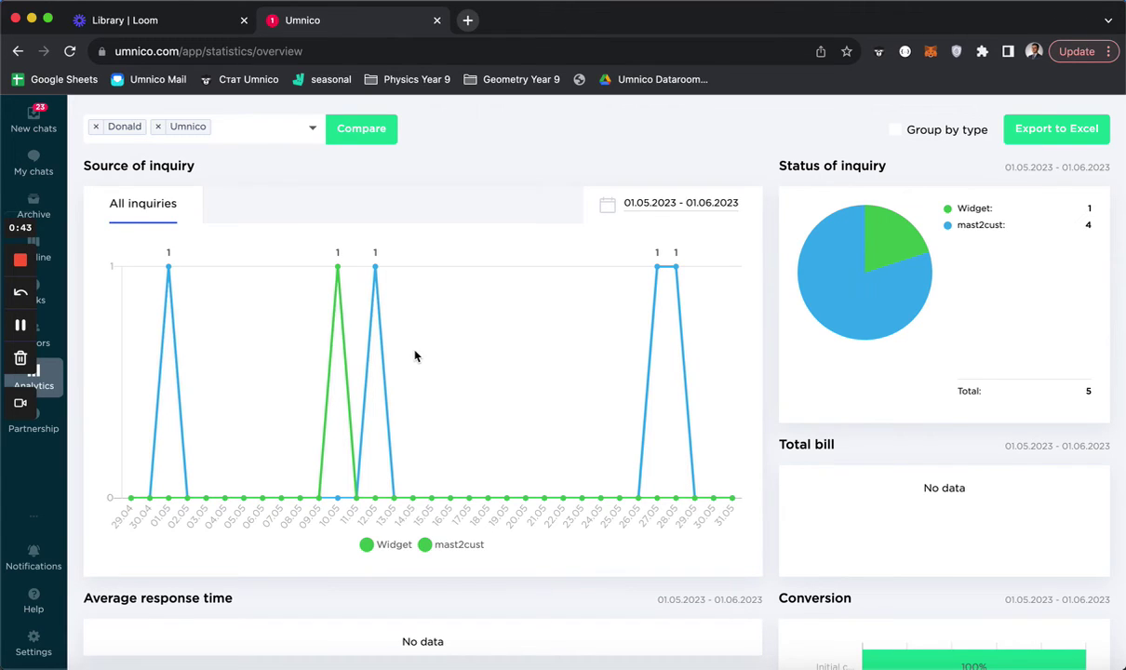
left_click(46, 428)
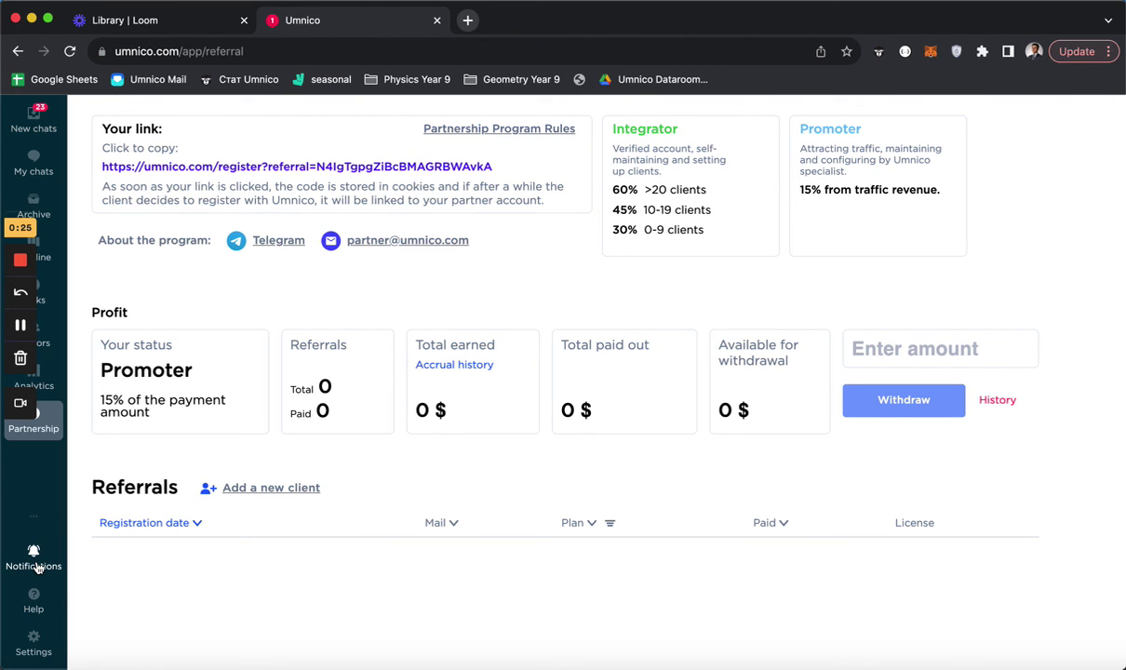
Glance at the Help support contacts, close them, and return to the 13-conversation My chats list
left_click(36, 596)
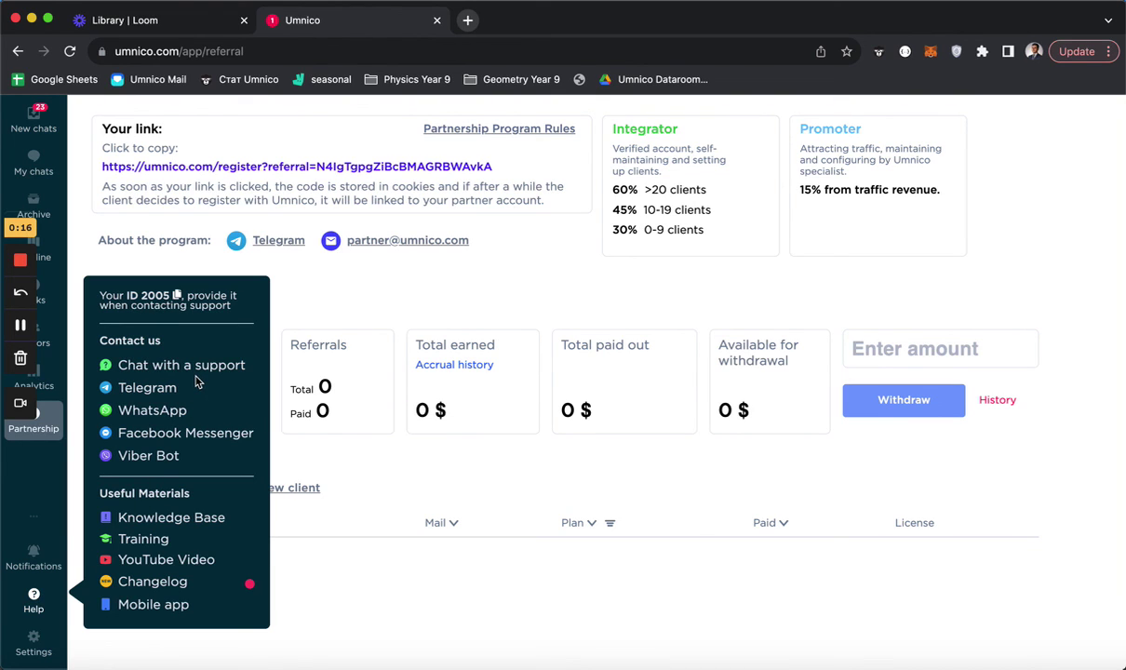
left_click(41, 607)
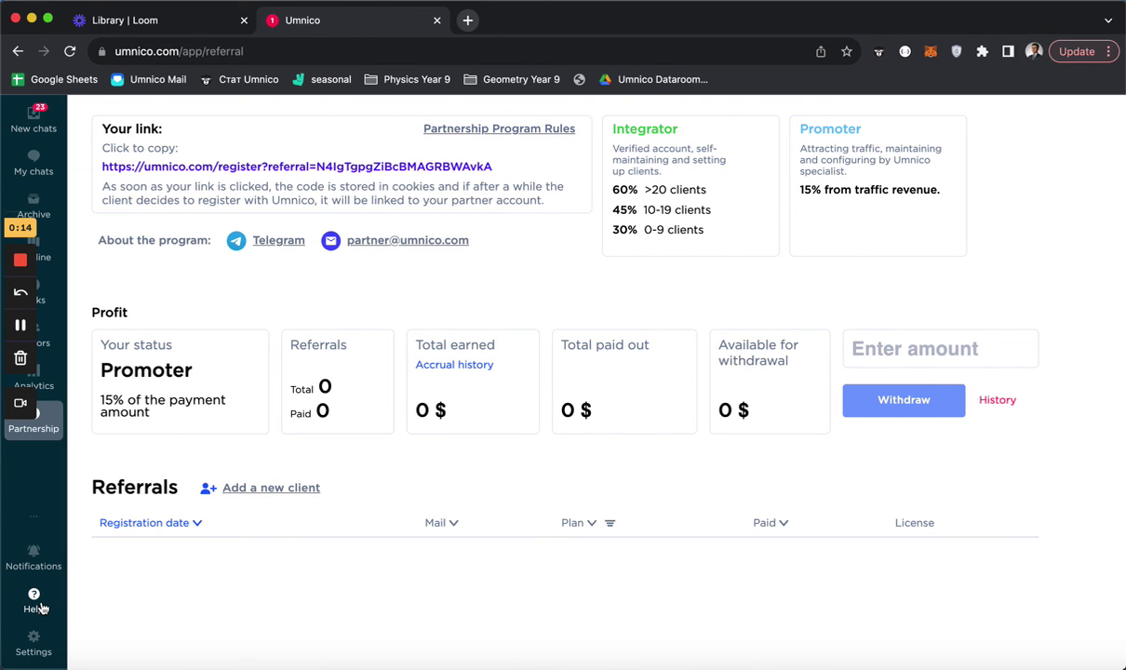
left_click(37, 165)
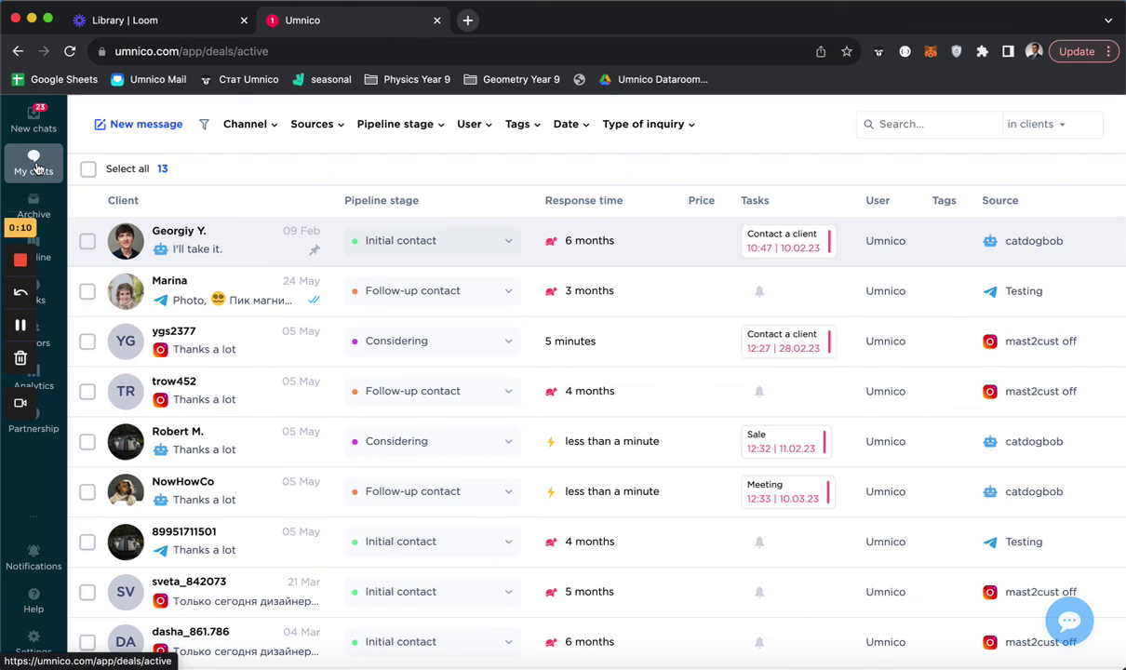